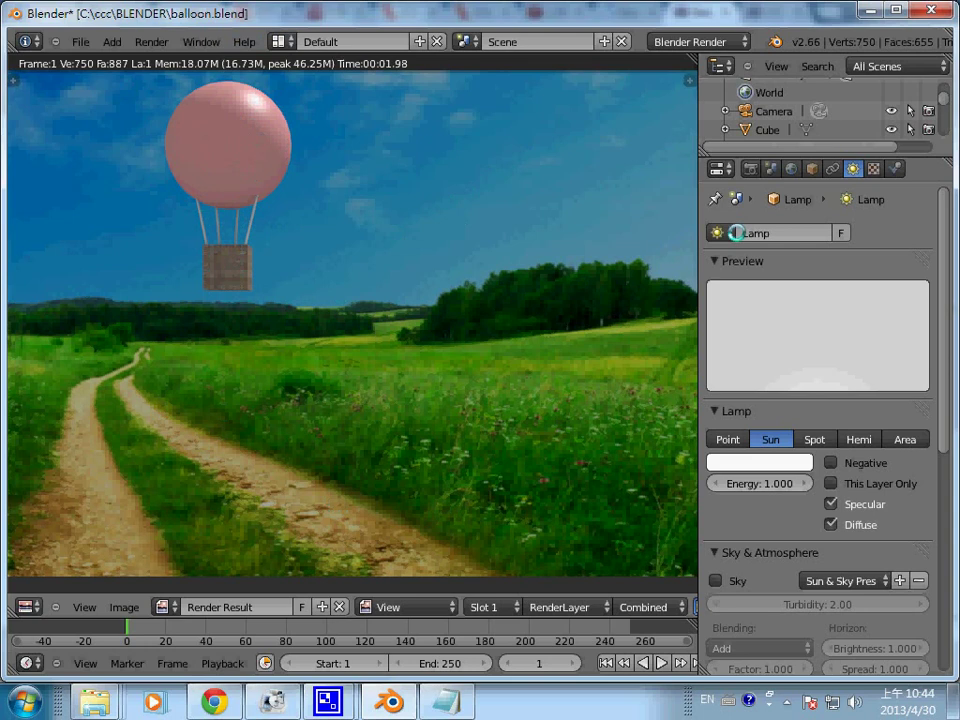
- Close the balloon-over-meadow render result and return to the four-view 3D layout
{"action": "key", "text": "Escape"}
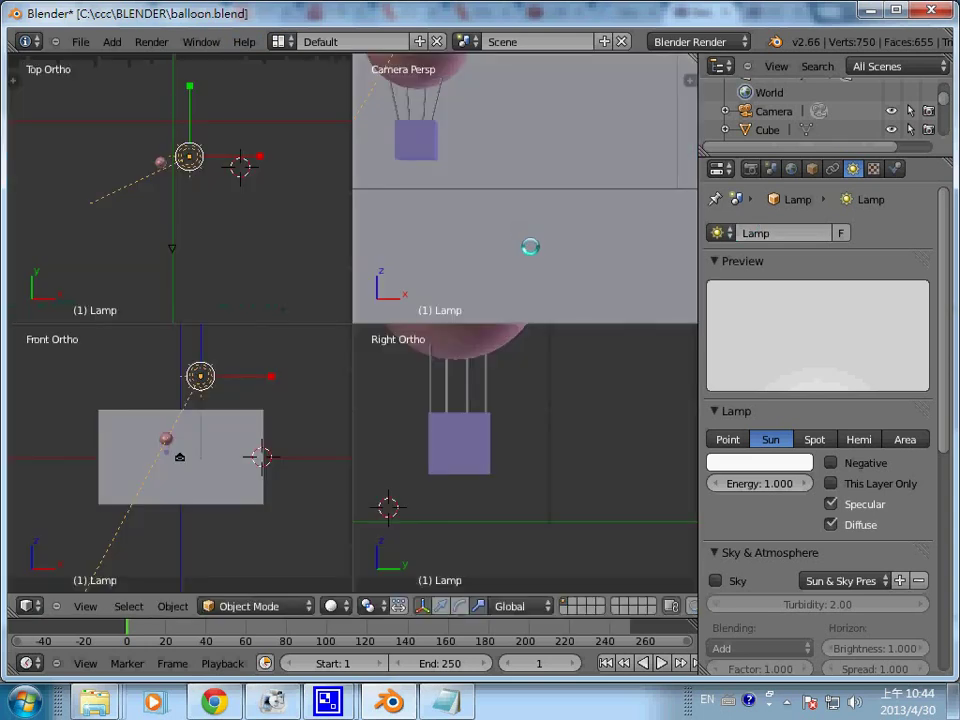
- Zoom in and select the backdrop plane, lamp, balloon sphere and basket cube in turn
{"action": "scroll", "coordinate": [522, 343], "scroll_direction": "down", "scroll_amount": 4}
{"action": "scroll", "coordinate": [525, 335], "scroll_direction": "down", "scroll_amount": 2}
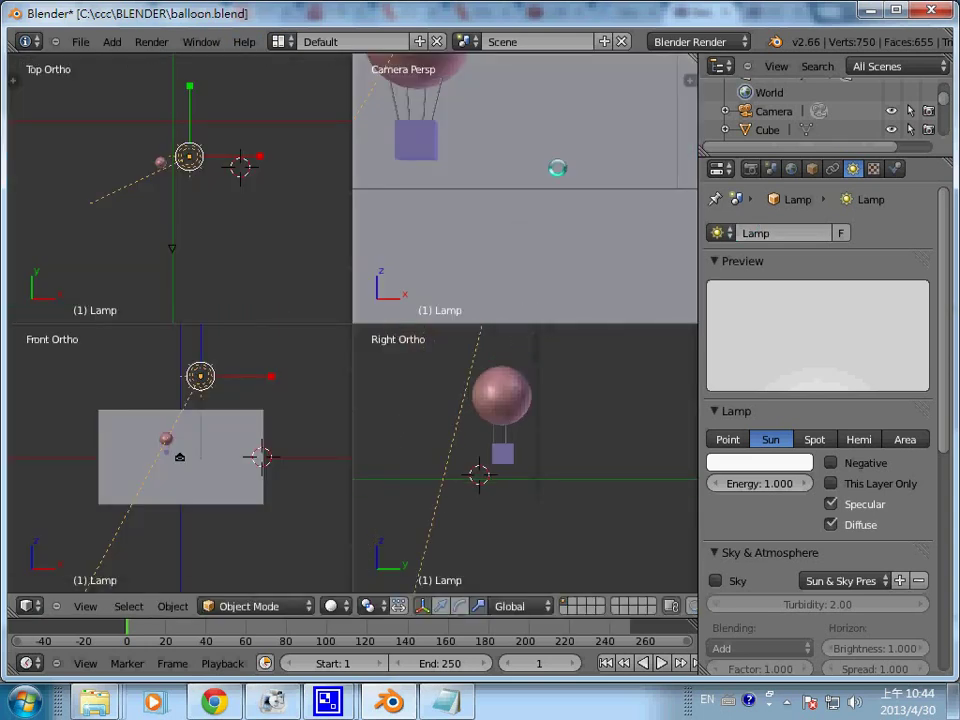
{"action": "scroll", "coordinate": [556, 170], "scroll_direction": "down", "scroll_amount": 2}
{"action": "scroll", "coordinate": [556, 175], "scroll_direction": "down", "scroll_amount": 3}
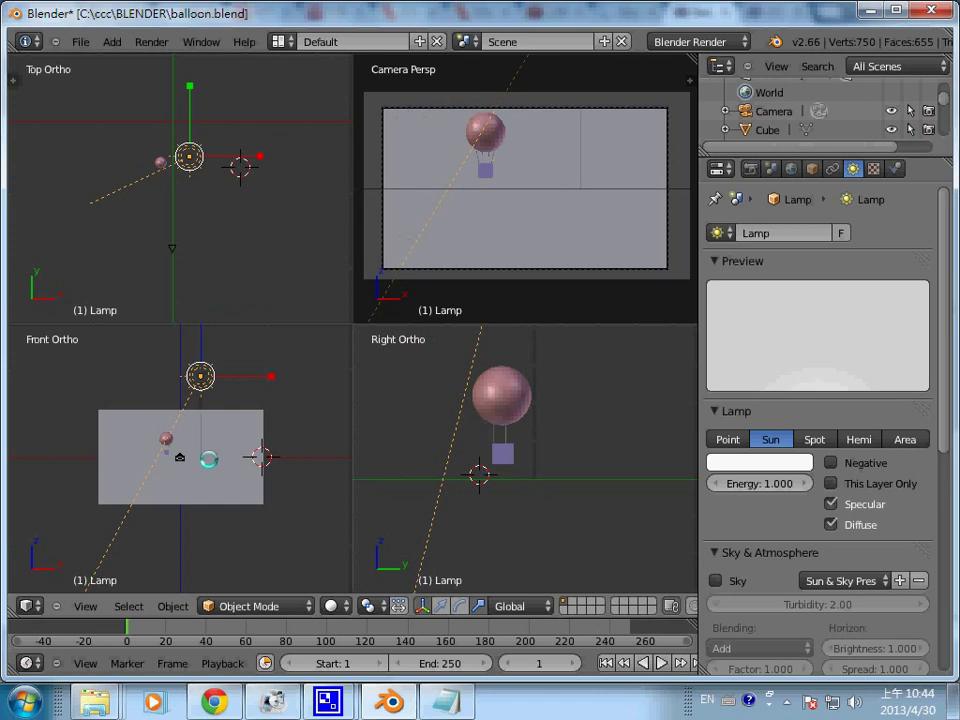
{"action": "right_click", "coordinate": [211, 459]}
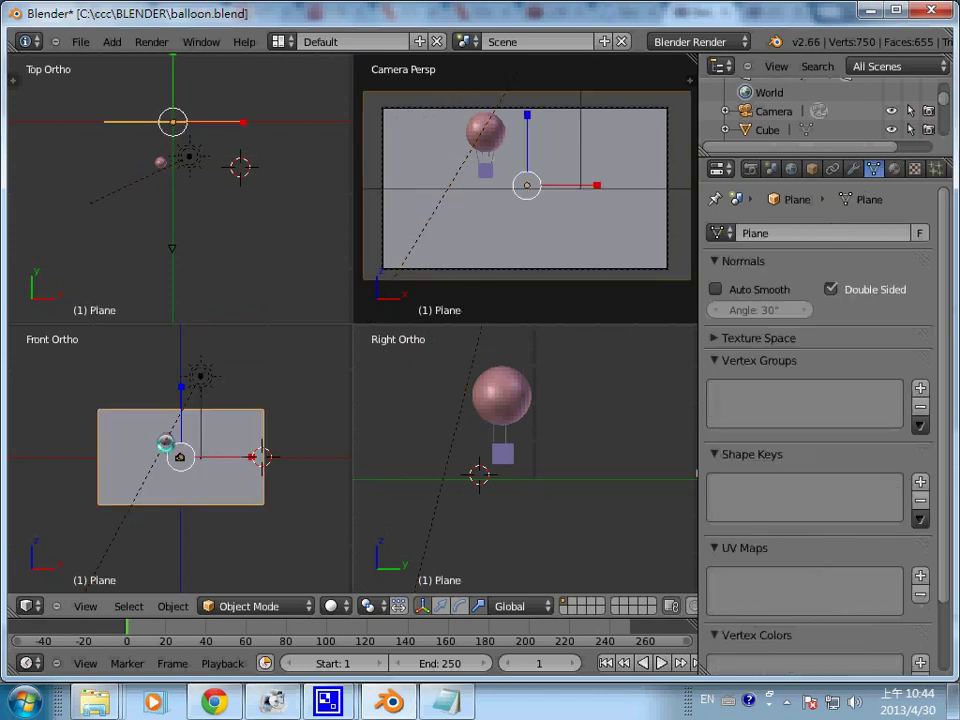
{"action": "right_click", "coordinate": [165, 436]}
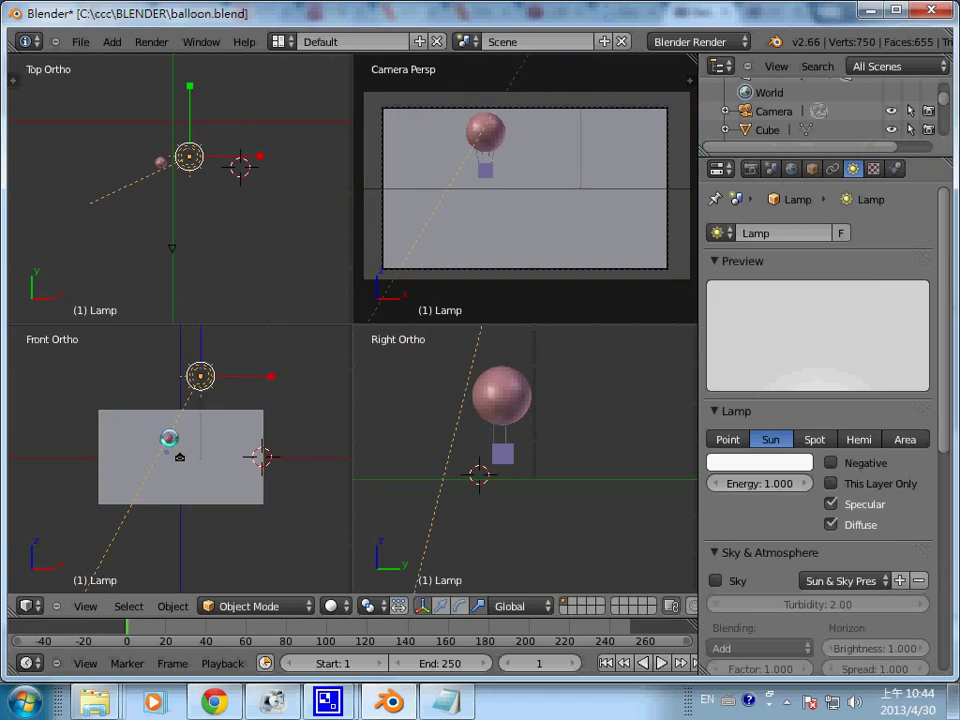
{"action": "right_click", "coordinate": [166, 438]}
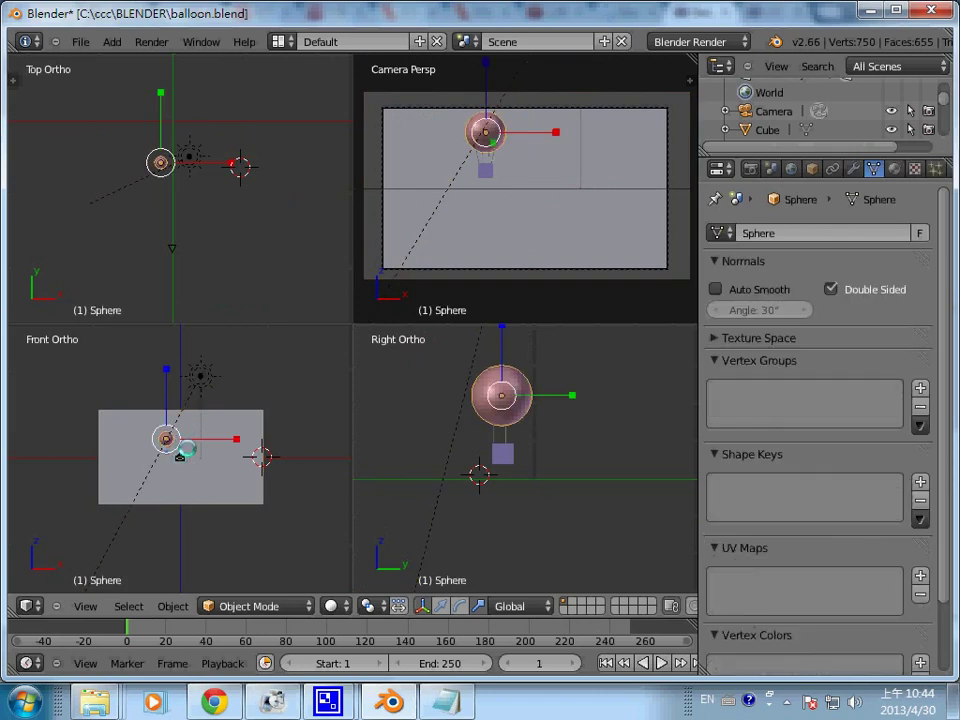
{"action": "right_click", "coordinate": [502, 453]}
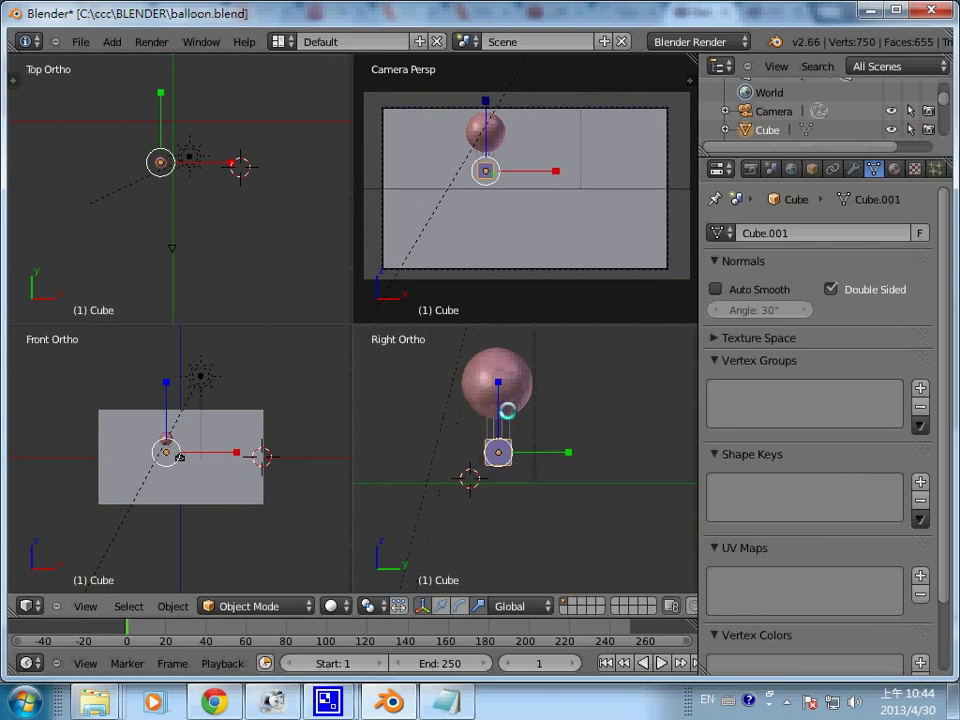
- Zoom further, select the lamp, and render the balloon scene from the camera with F12
{"action": "scroll", "coordinate": [507, 411], "scroll_direction": "down", "scroll_amount": 3}
{"action": "scroll", "coordinate": [505, 407], "scroll_direction": "down", "scroll_amount": 2}
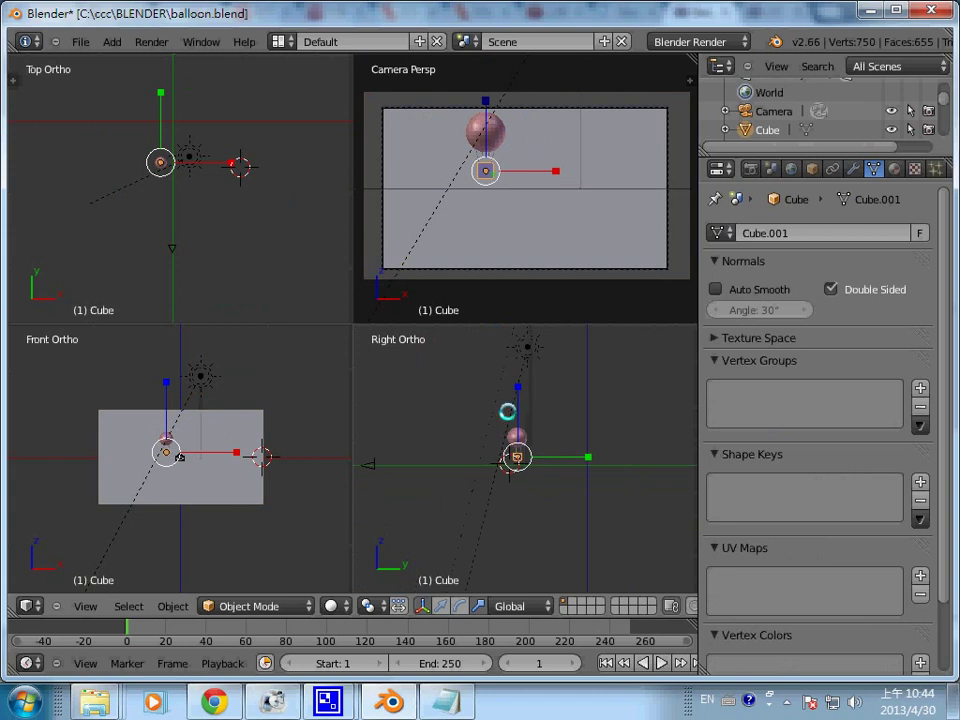
{"action": "scroll", "coordinate": [505, 407], "scroll_direction": "down", "scroll_amount": 2}
{"action": "right_click", "coordinate": [531, 368]}
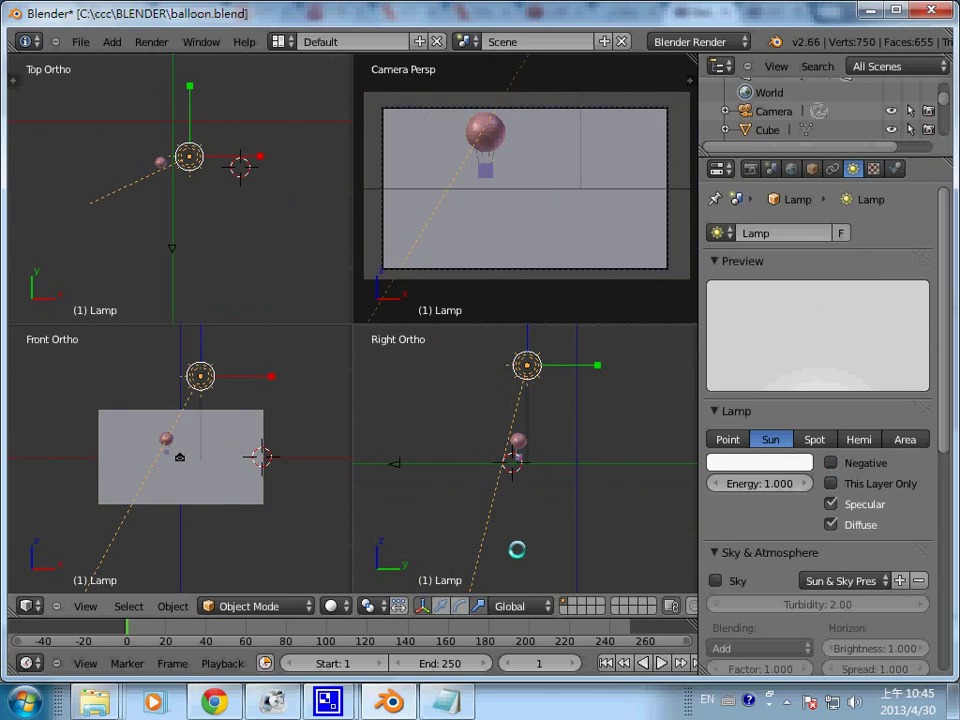
{"action": "key", "text": "F12"}
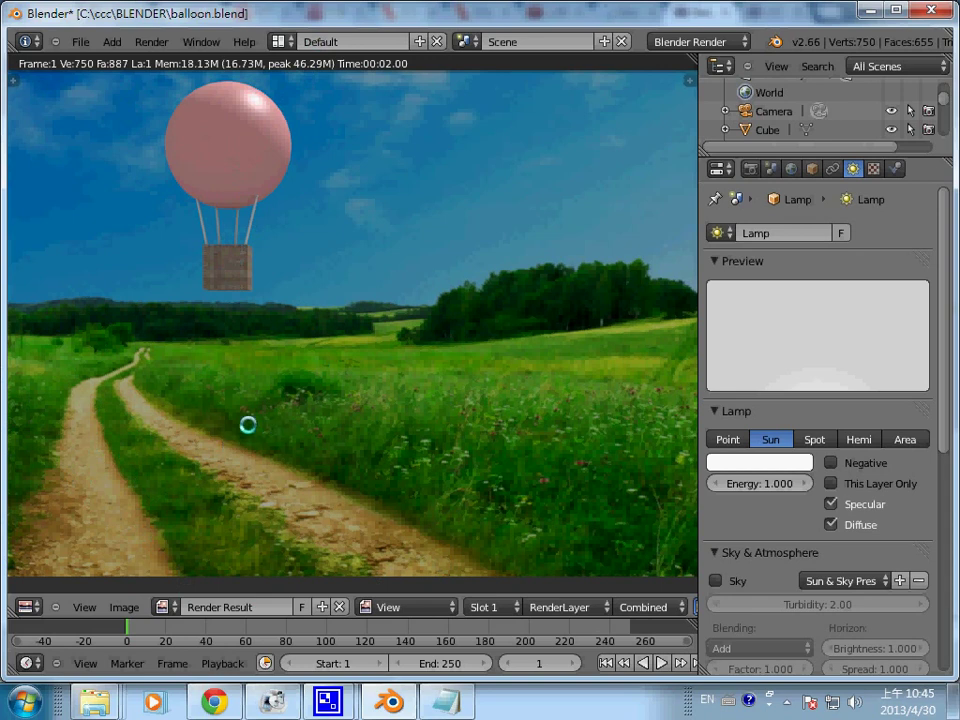
- Close the finished render and return to the four 3D viewports
{"action": "key", "text": "Escape"}
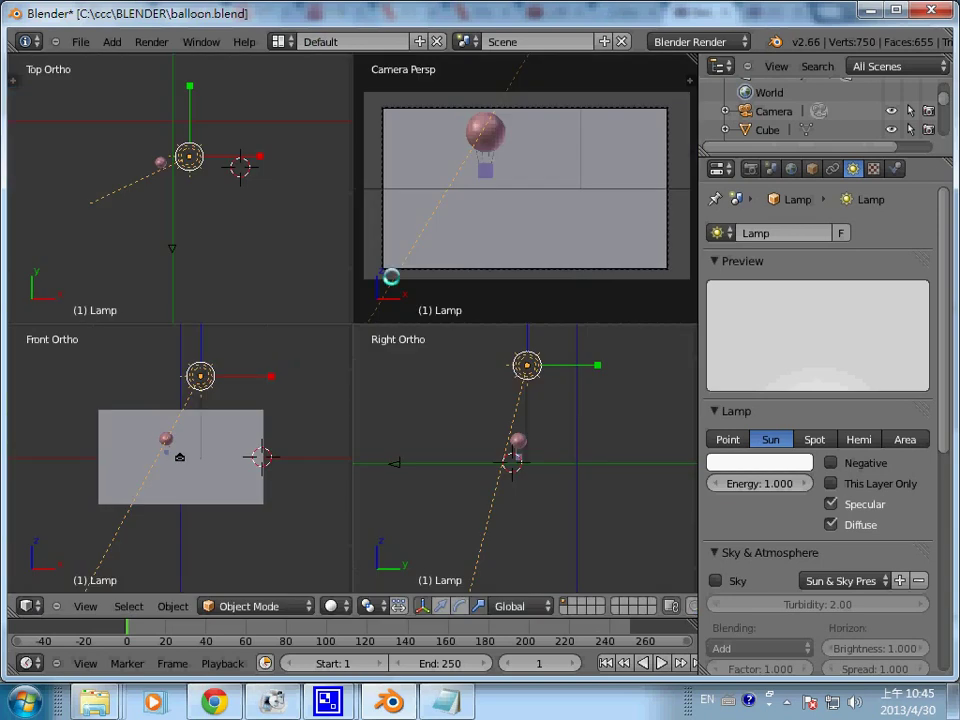
- Toggle the Front Ortho view to full screen and adjust its zoom
{"action": "scroll", "coordinate": [326, 261], "scroll_direction": "down", "scroll_amount": 3}
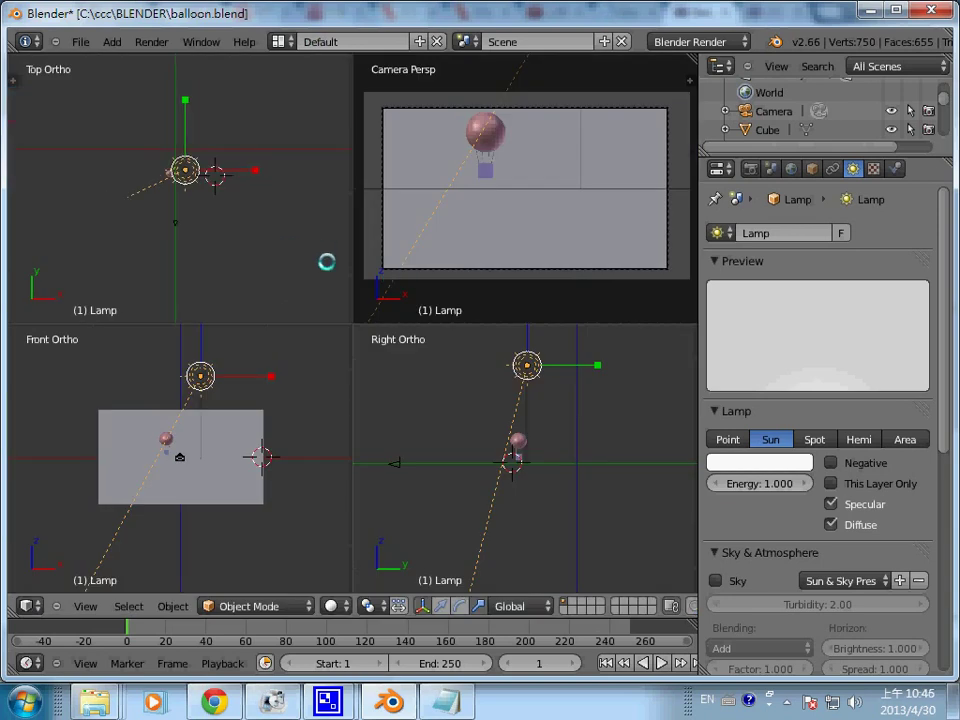
{"action": "left_click", "coordinate": [87, 606]}
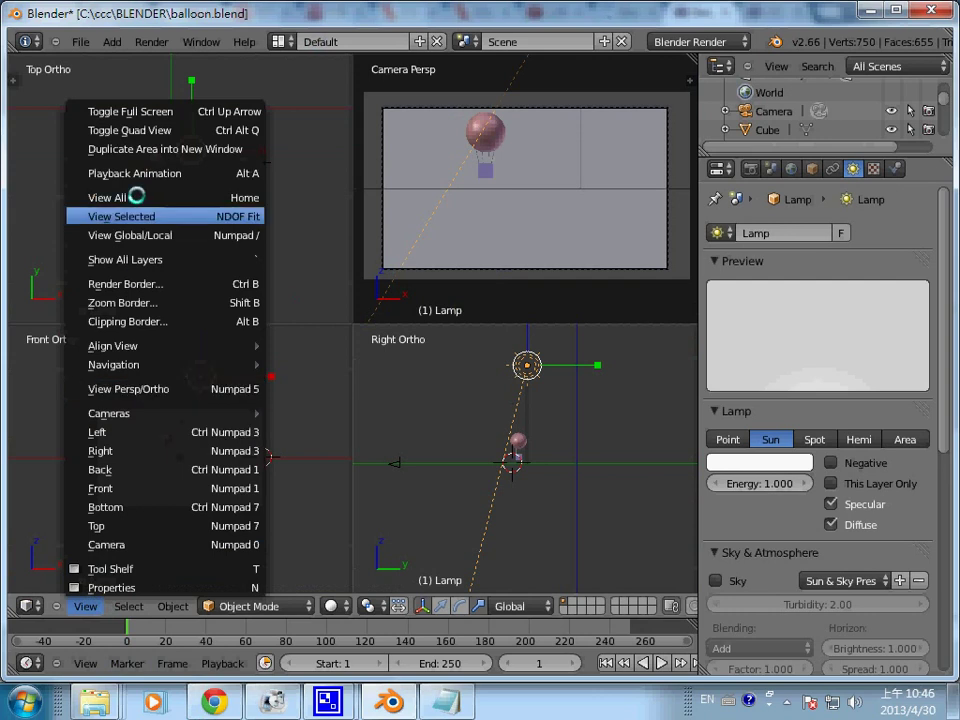
{"action": "left_click", "coordinate": [110, 130]}
{"action": "scroll", "coordinate": [352, 320], "scroll_direction": "down", "scroll_amount": 4}
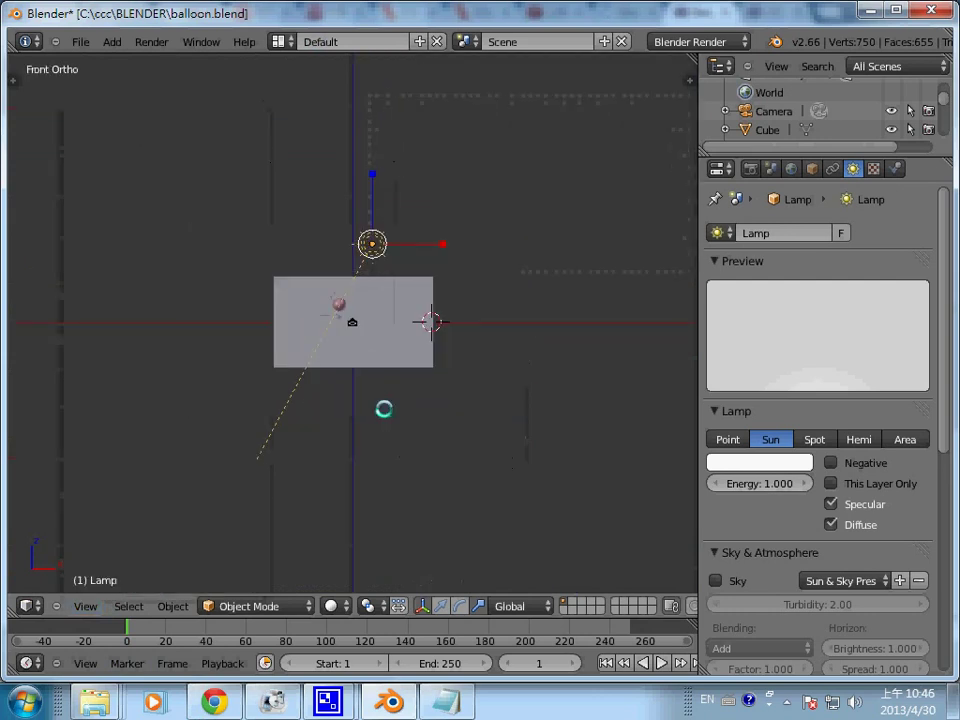
{"action": "scroll", "coordinate": [352, 320], "scroll_direction": "down", "scroll_amount": 2}
{"action": "scroll", "coordinate": [352, 320], "scroll_direction": "up", "scroll_amount": 3}
{"action": "scroll", "coordinate": [352, 320], "scroll_direction": "up", "scroll_amount": 6}
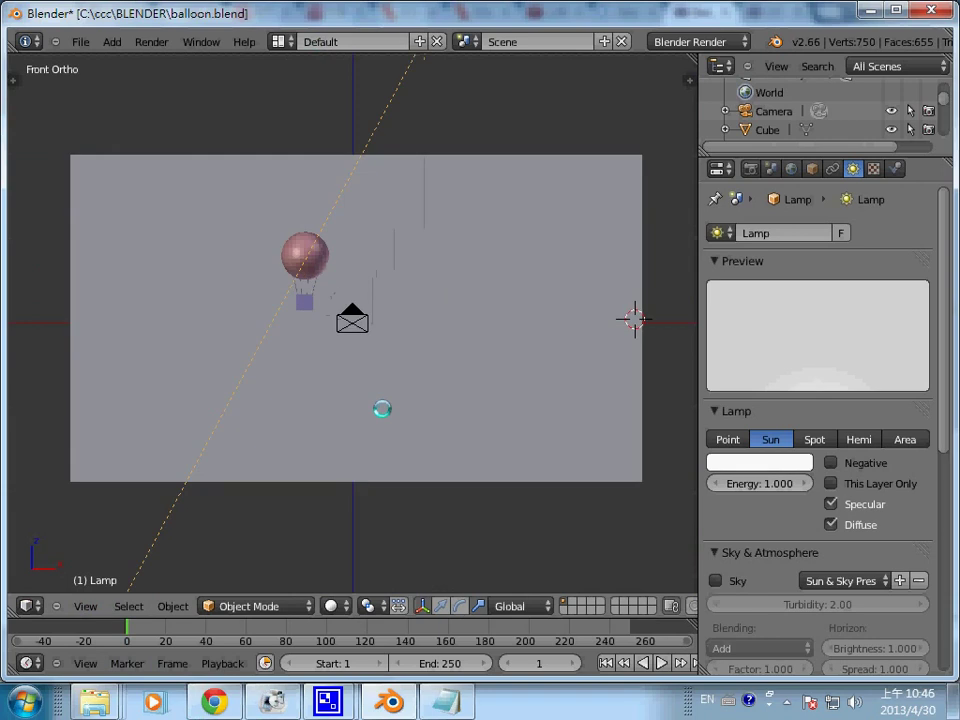
{"action": "scroll", "coordinate": [381, 408], "scroll_direction": "down", "scroll_amount": 4}
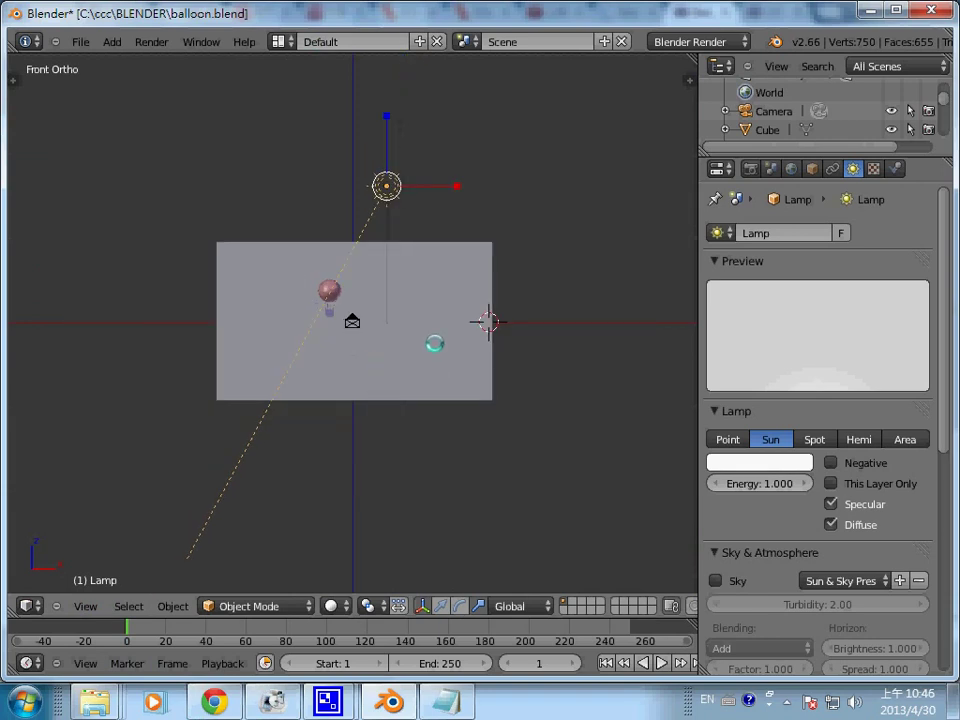
- Switch the full-screen view to Top and select the backdrop plane
{"action": "left_click", "coordinate": [86, 606]}
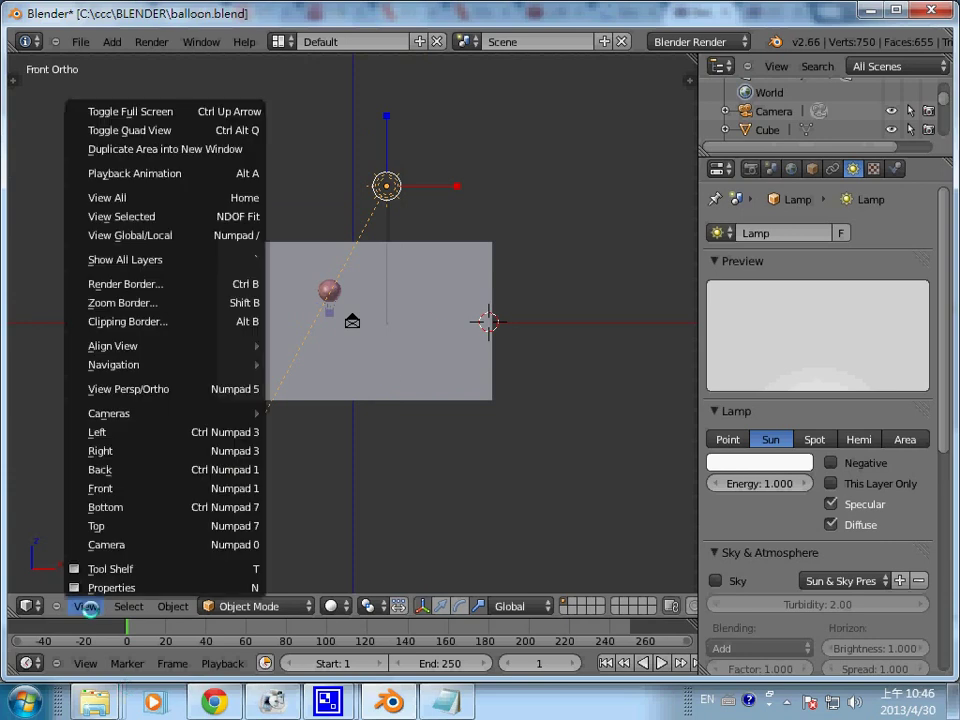
{"action": "left_click", "coordinate": [150, 525]}
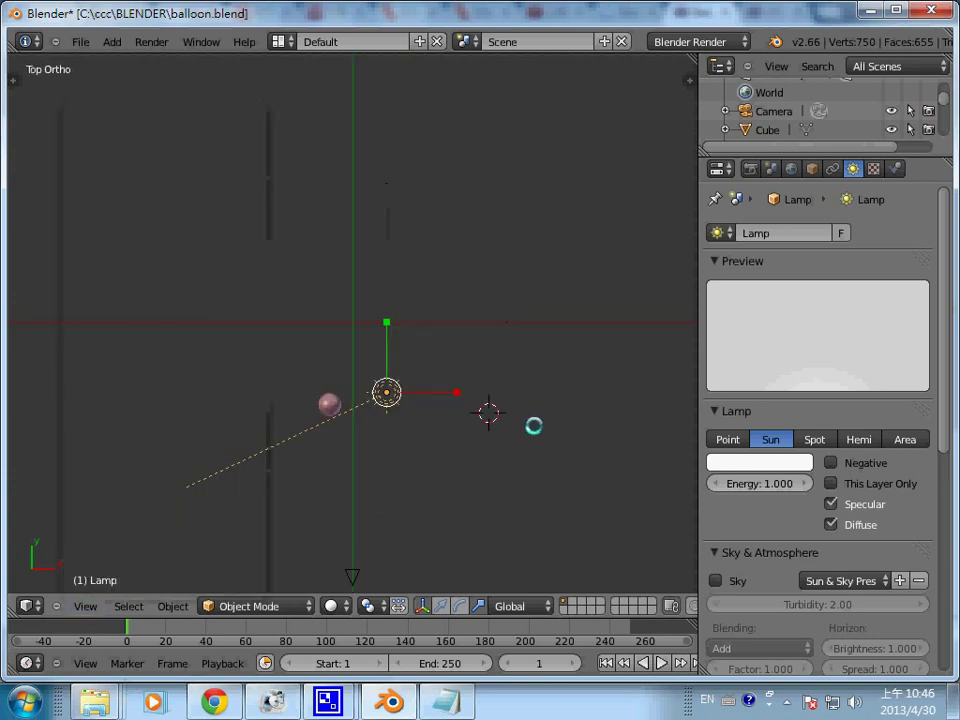
{"action": "scroll", "coordinate": [534, 426], "scroll_direction": "up", "scroll_amount": 2}
{"action": "scroll", "coordinate": [534, 426], "scroll_direction": "down", "scroll_amount": 1}
{"action": "scroll", "coordinate": [534, 425], "scroll_direction": "up", "scroll_amount": 2}
{"action": "scroll", "coordinate": [535, 424], "scroll_direction": "down", "scroll_amount": 4}
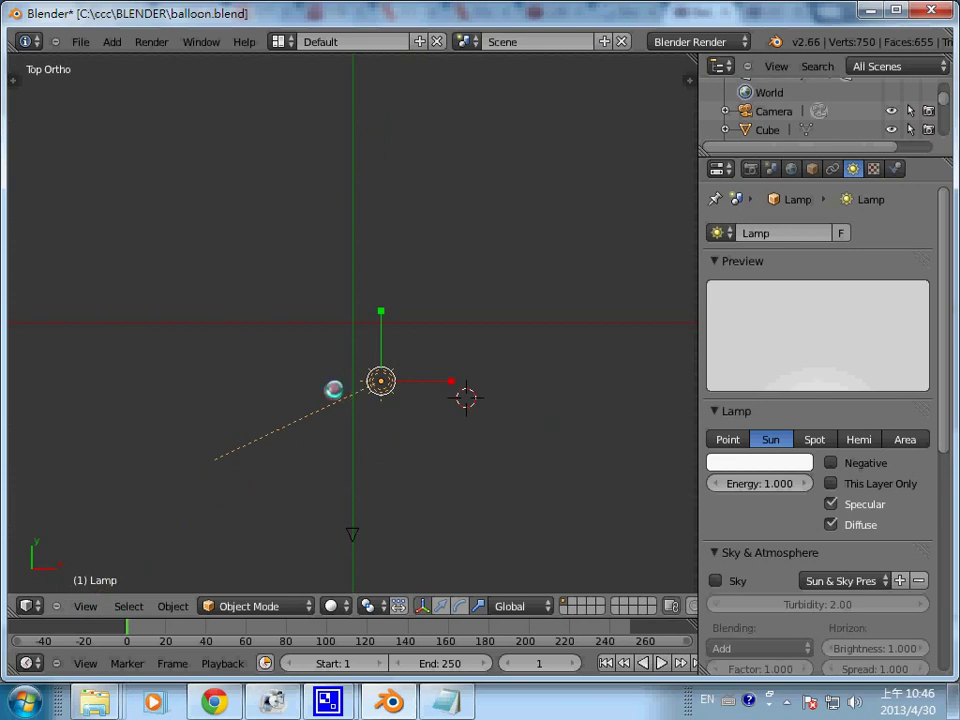
{"action": "right_click", "coordinate": [392, 318]}
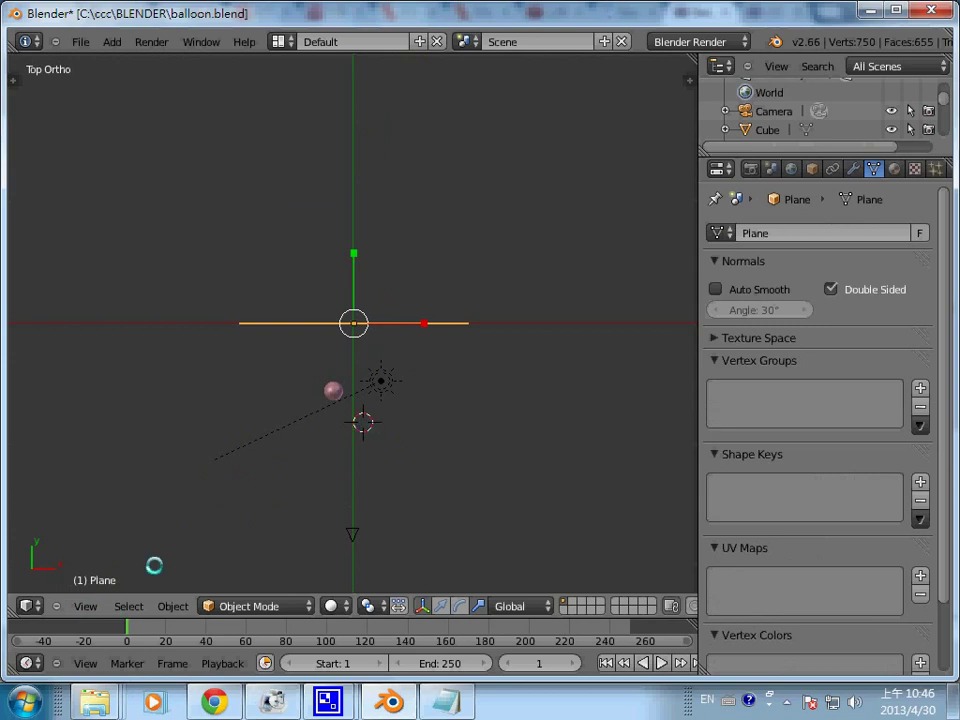
{"action": "left_click", "coordinate": [85, 606]}
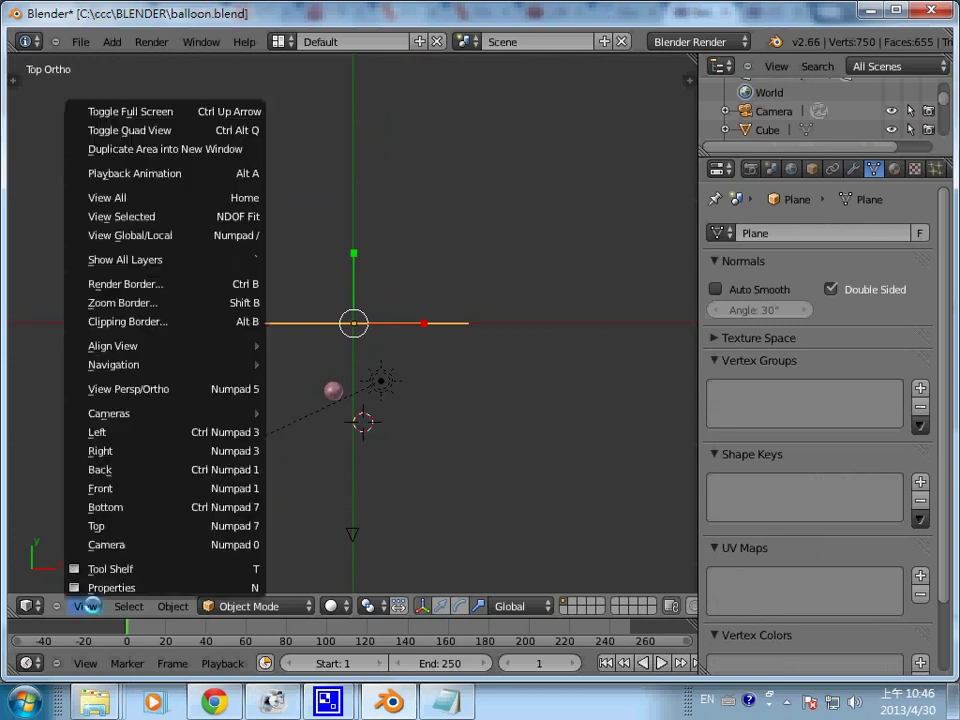
- In Front view, select the basket cube, then add the balloon sphere as the active object
{"action": "left_click", "coordinate": [141, 489]}
{"action": "scroll", "coordinate": [323, 325], "scroll_direction": "up", "scroll_amount": 3}
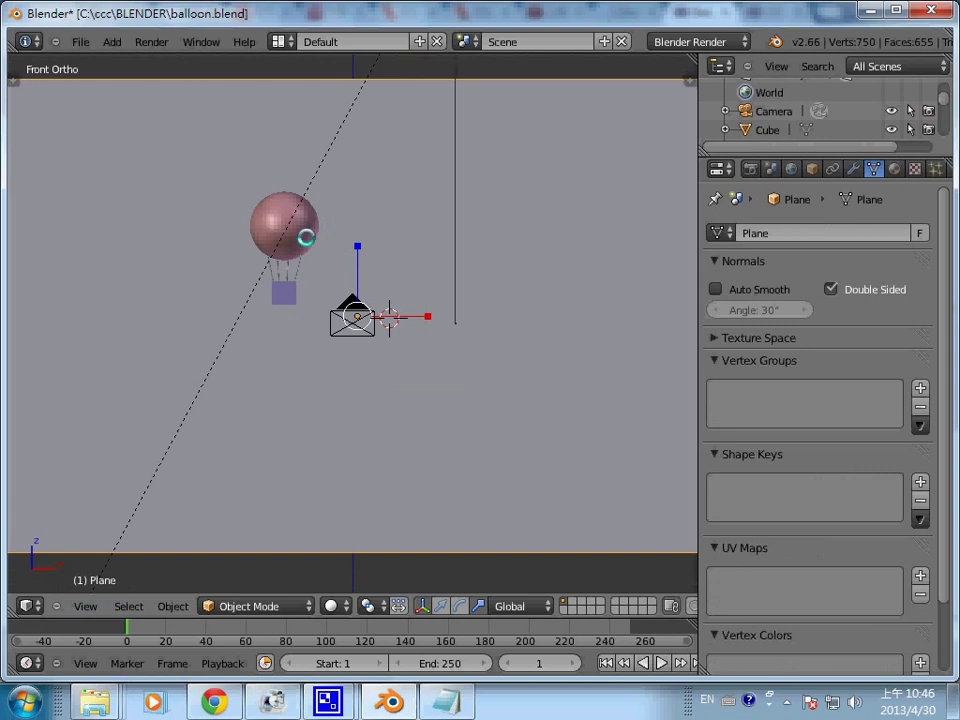
{"action": "right_click", "coordinate": [306, 237]}
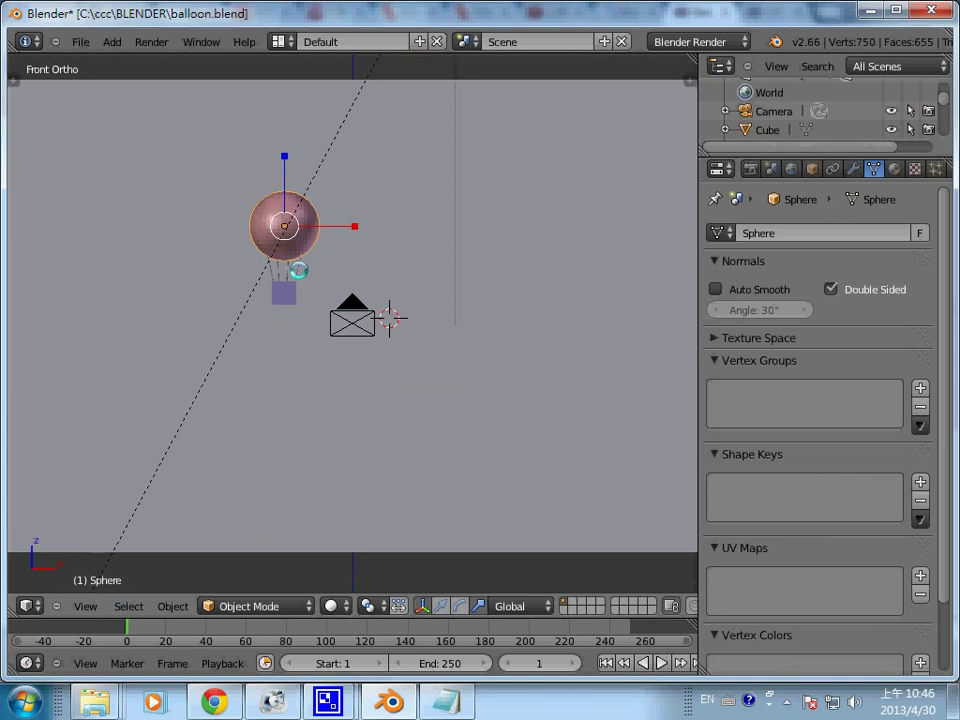
{"action": "right_click", "coordinate": [289, 300]}
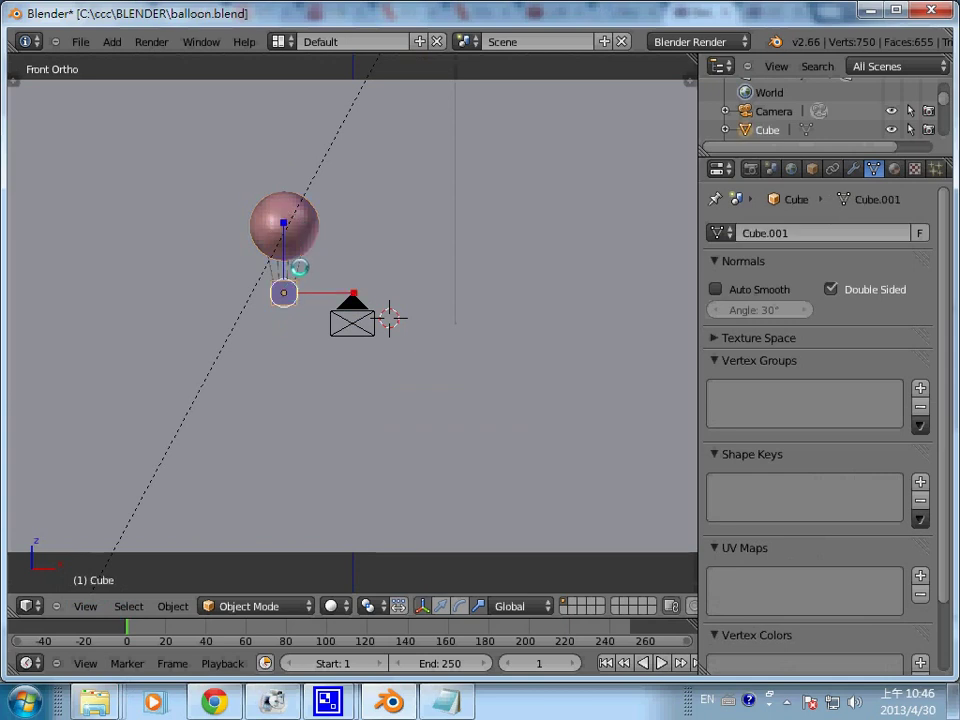
{"action": "right_click", "coordinate": [301, 237], "text": "shift"}
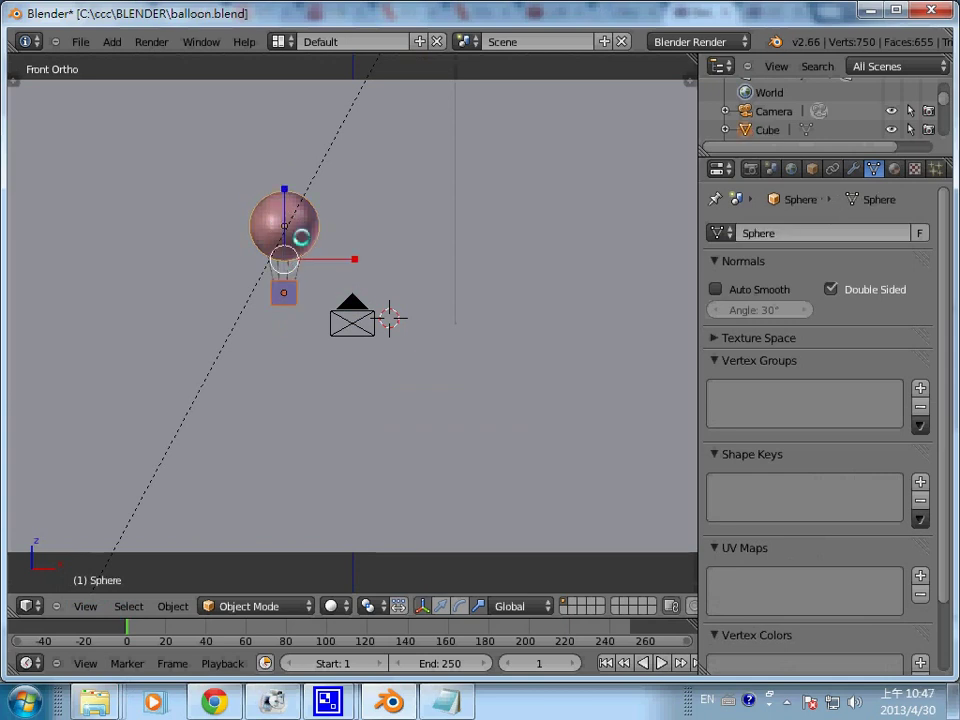
- Parent the basket cube to the balloon sphere, then parent a first basket cylinder to it
{"action": "key", "text": "ctrl+p"}
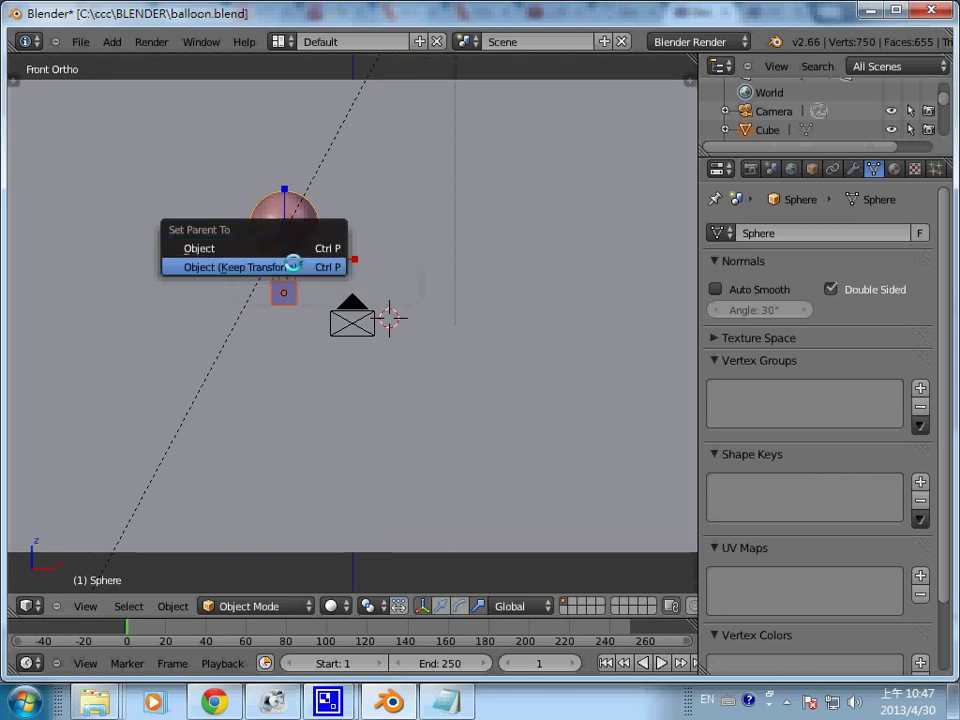
{"action": "left_click", "coordinate": [283, 248]}
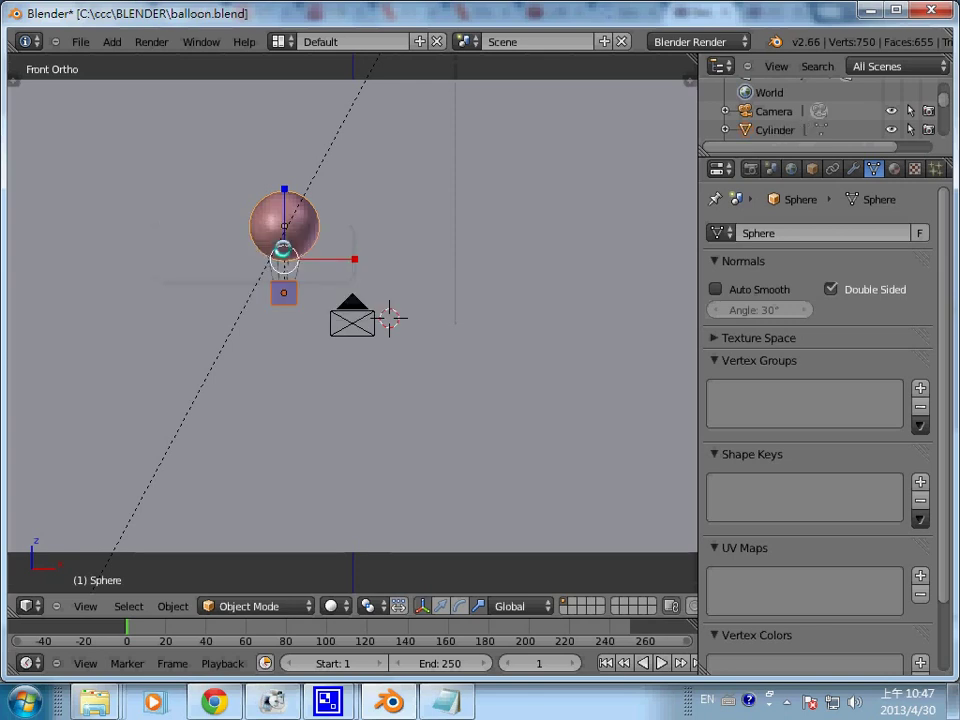
{"action": "right_click", "coordinate": [296, 270]}
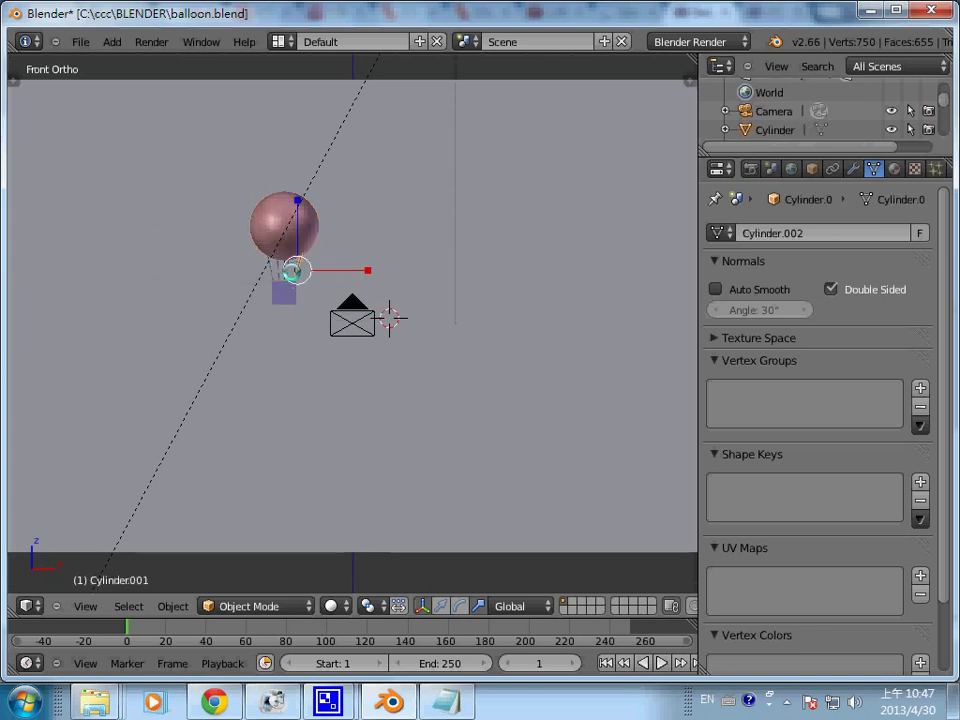
{"action": "right_click", "coordinate": [292, 270]}
{"action": "right_click", "coordinate": [289, 271]}
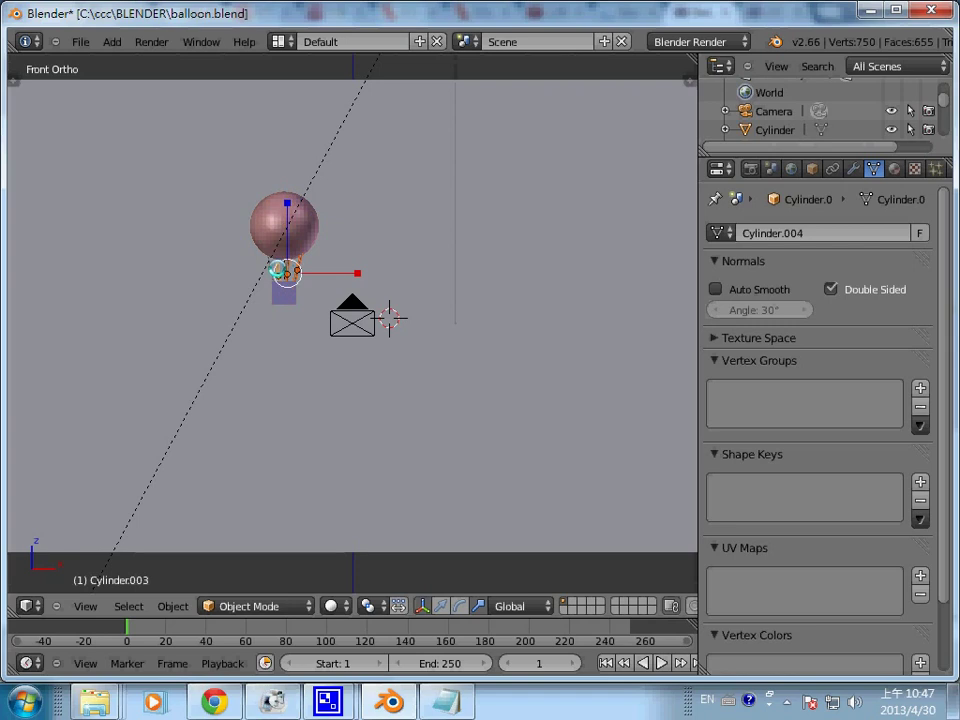
{"action": "right_click", "coordinate": [352, 318]}
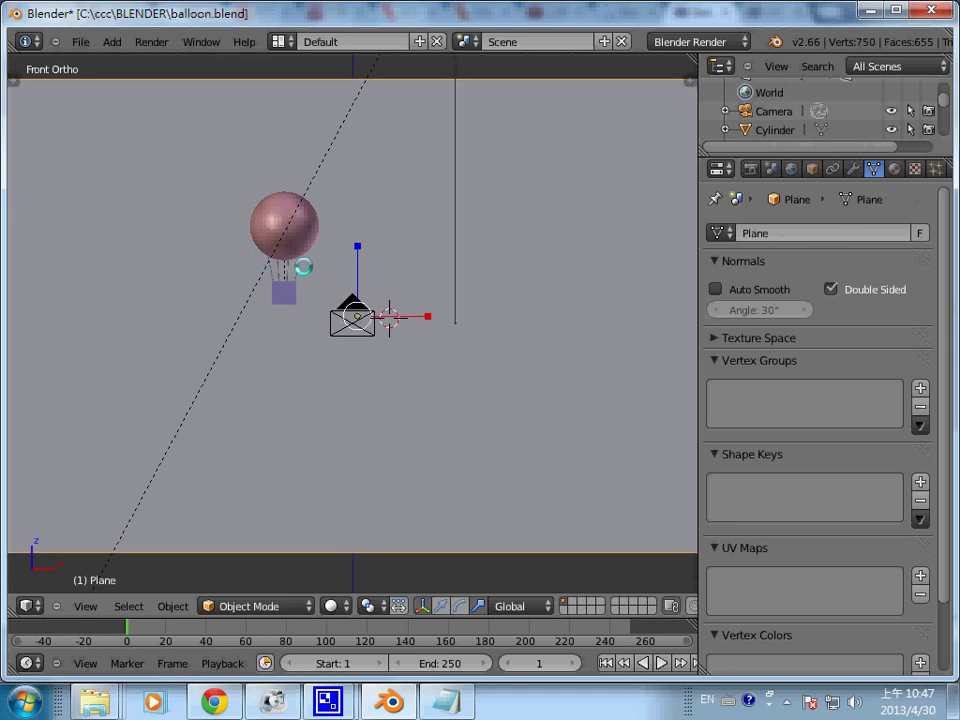
{"action": "right_click", "coordinate": [296, 268]}
{"action": "right_click", "coordinate": [319, 241]}
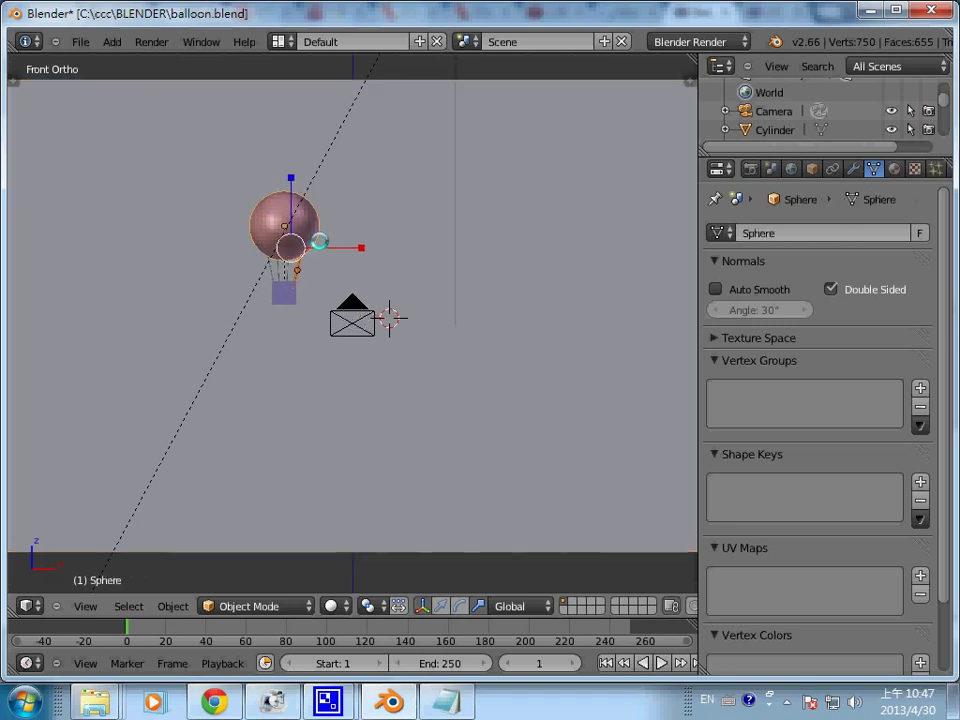
{"action": "key", "text": "ctrl+p"}
{"action": "left_click", "coordinate": [319, 241]}
- Parent another basket cylinder to the balloon sphere with Ctrl+P > Object
{"action": "right_click", "coordinate": [287, 268]}
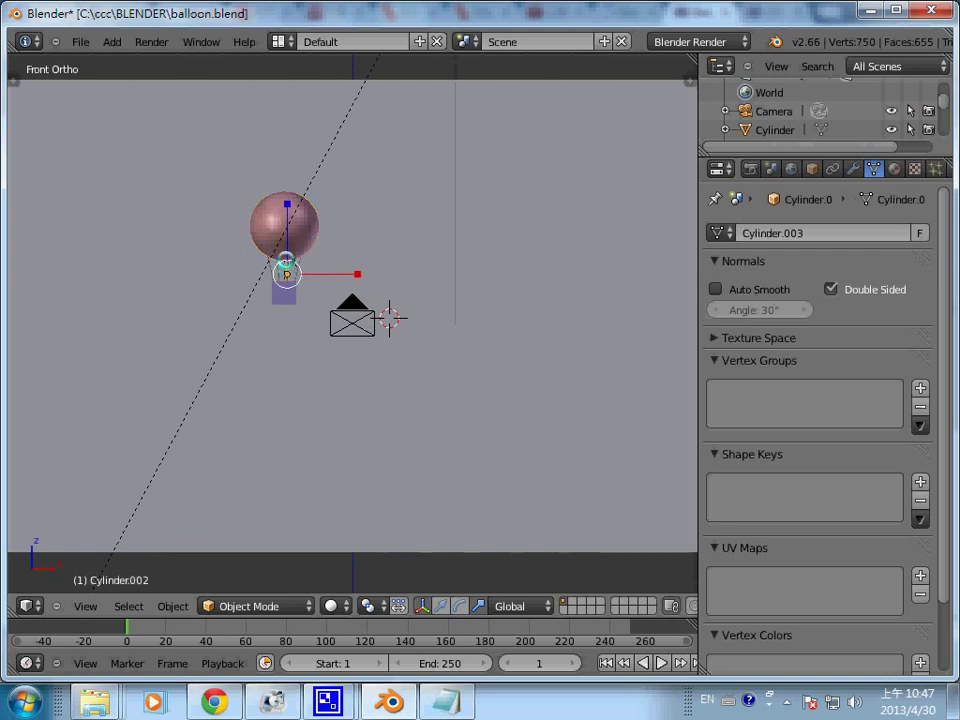
{"action": "right_click", "coordinate": [371, 93]}
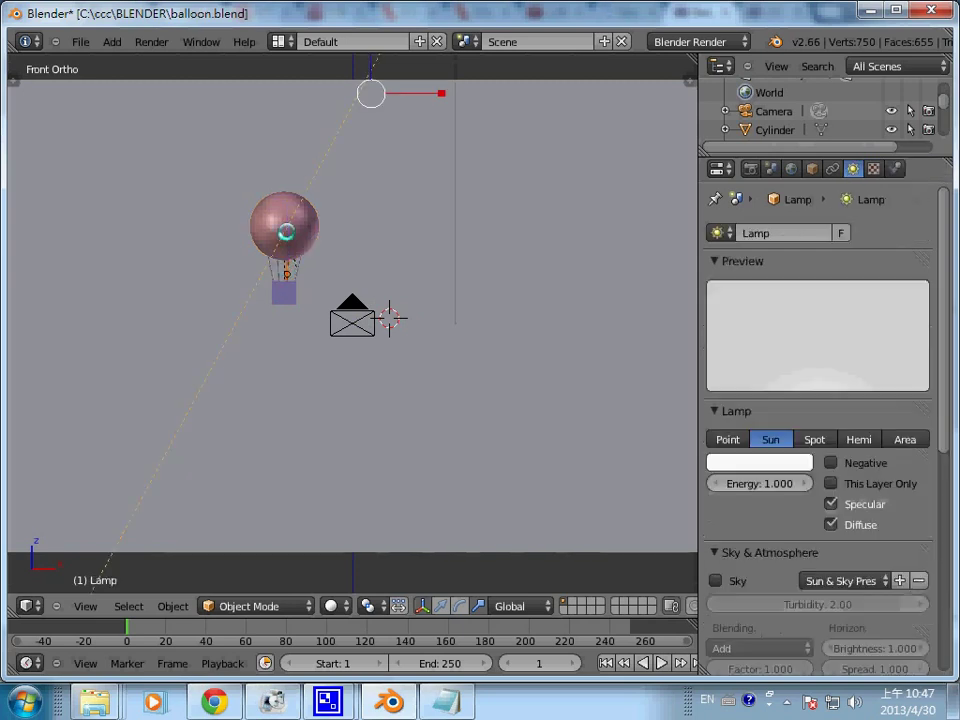
{"action": "right_click", "coordinate": [282, 236]}
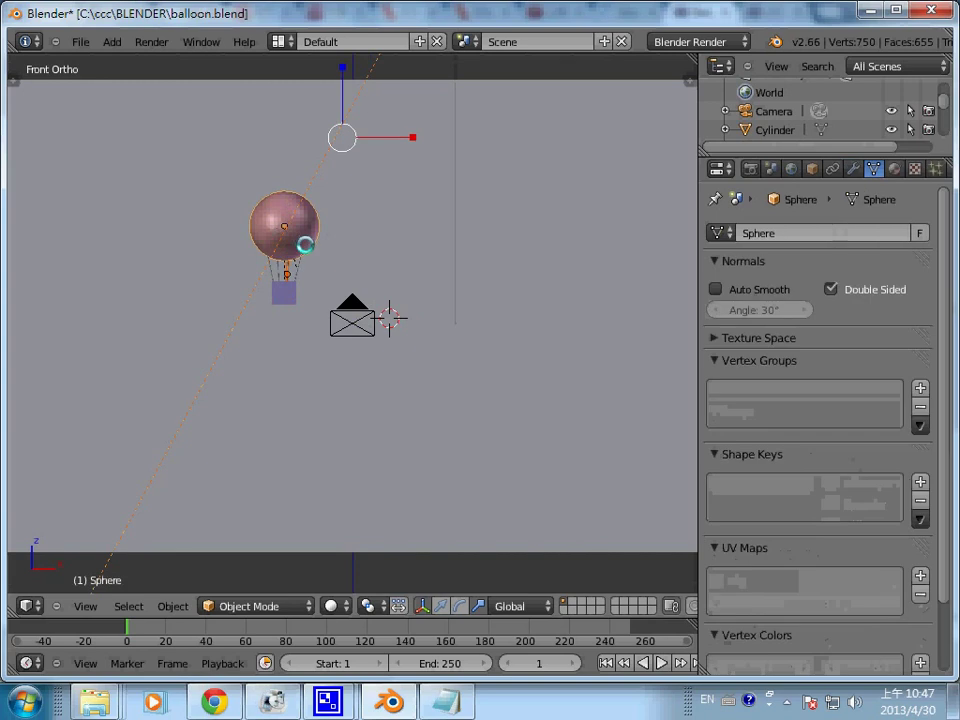
{"action": "right_click", "coordinate": [303, 248]}
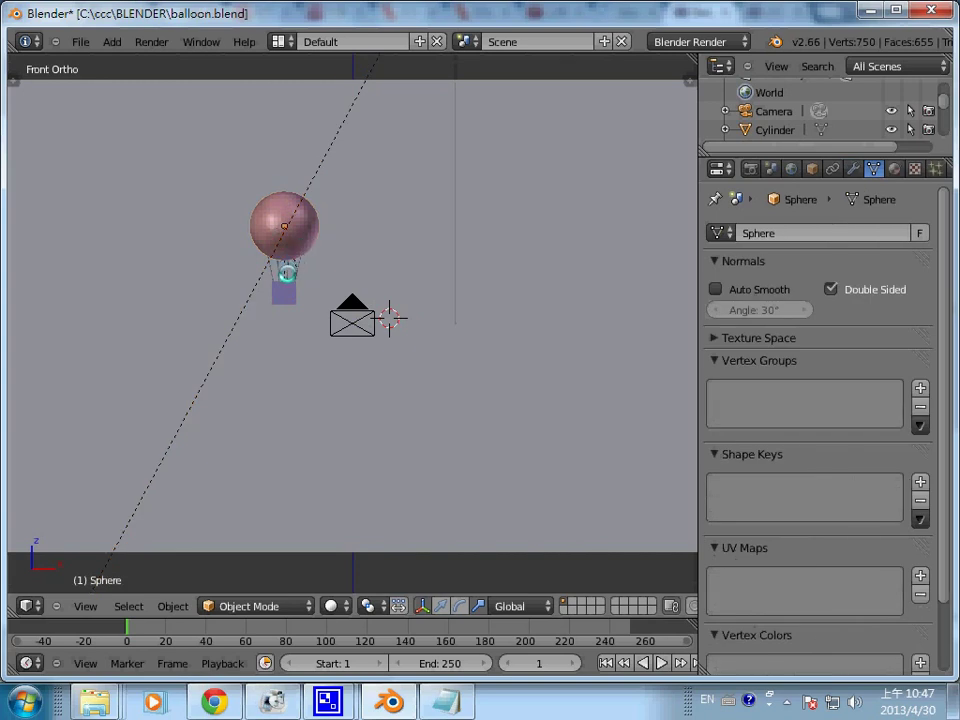
{"action": "right_click", "coordinate": [286, 270]}
{"action": "right_click", "coordinate": [290, 240], "text": "shift"}
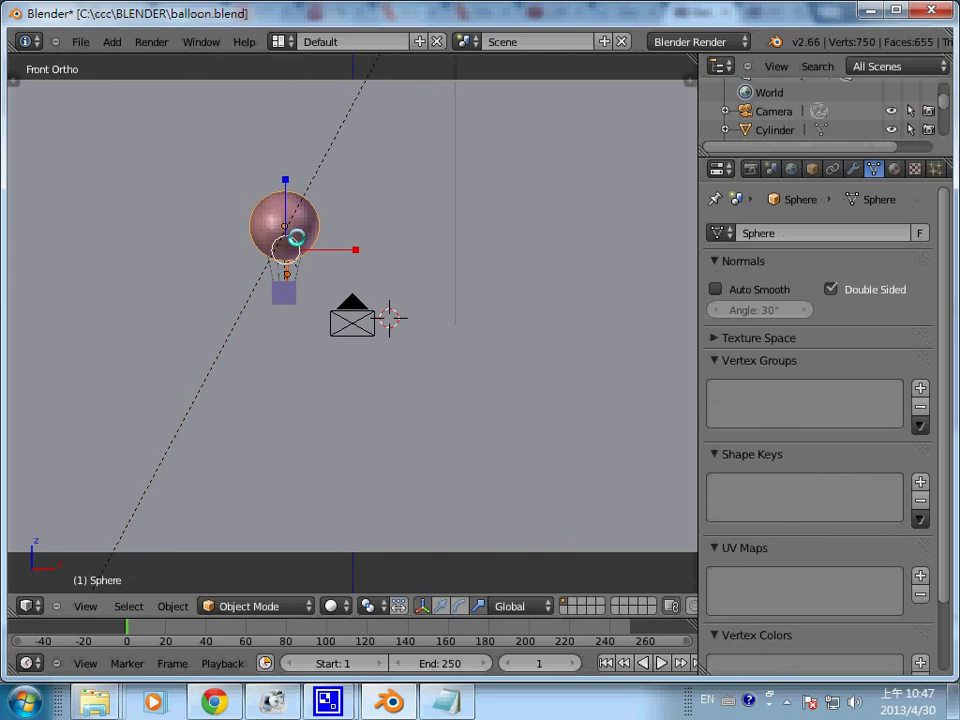
{"action": "key", "text": "ctrl+p"}
{"action": "left_click", "coordinate": [296, 238]}
- Parent Cylinder.003 to the sphere and begin parenting the Cylinder.001 rope
{"action": "right_click", "coordinate": [279, 271]}
{"action": "right_click", "coordinate": [291, 243], "text": "shift"}
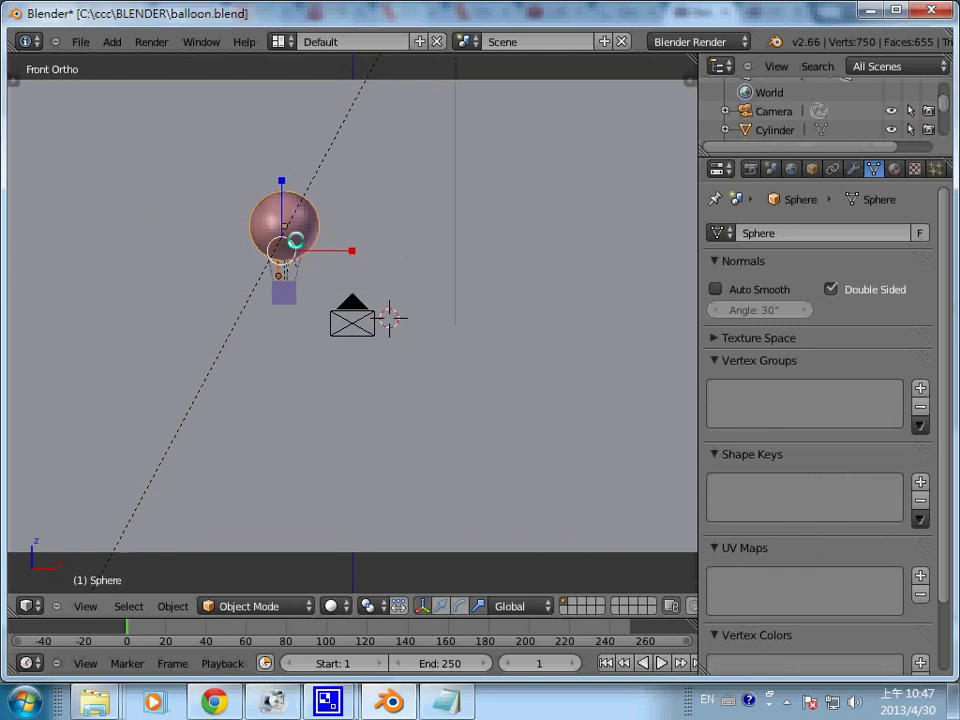
{"action": "key", "text": "ctrl+p"}
{"action": "left_click", "coordinate": [287, 246]}
{"action": "right_click", "coordinate": [271, 271]}
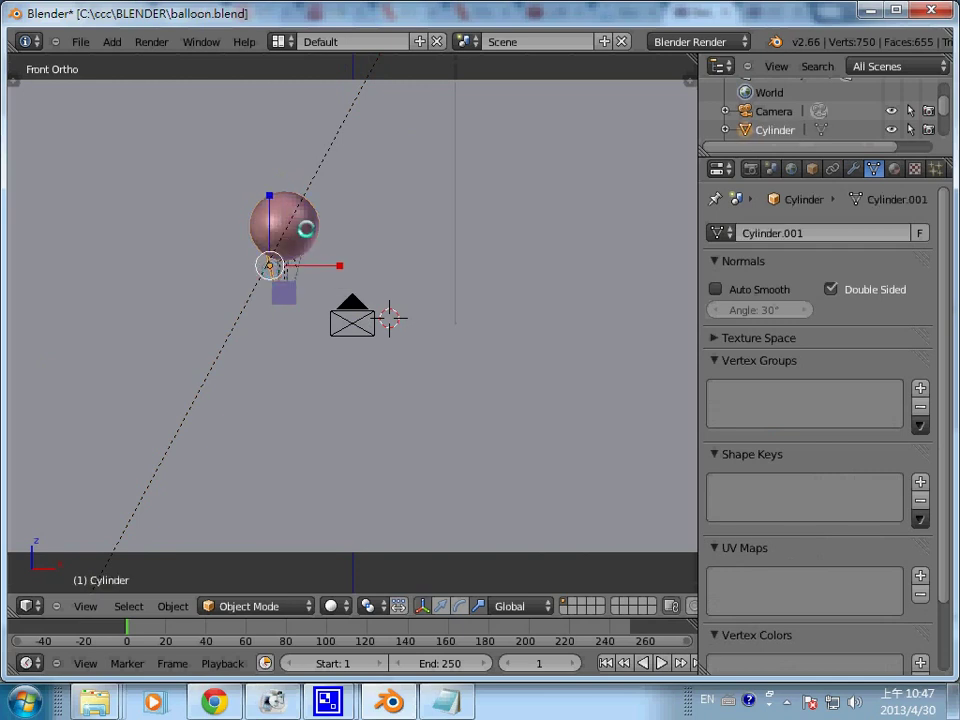
{"action": "right_click", "coordinate": [306, 229]}
{"action": "key", "text": "ctrl+p"}
- Finish parenting Cylinder.001 to the sphere, then move the balloon slightly right and down
{"action": "left_click", "coordinate": [306, 229]}
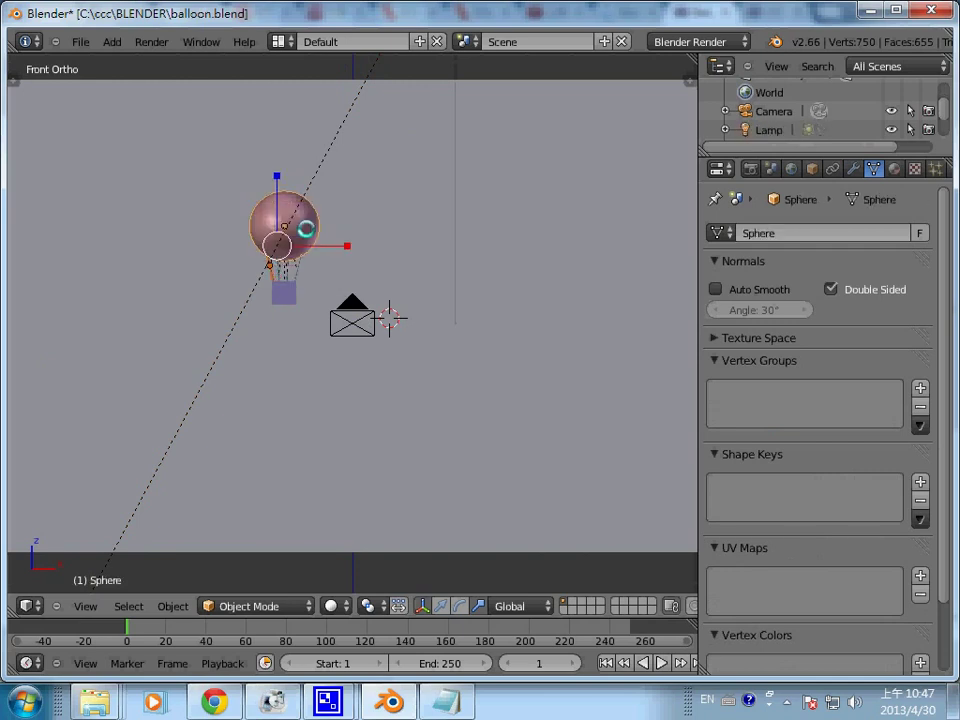
{"action": "right_click", "coordinate": [401, 268]}
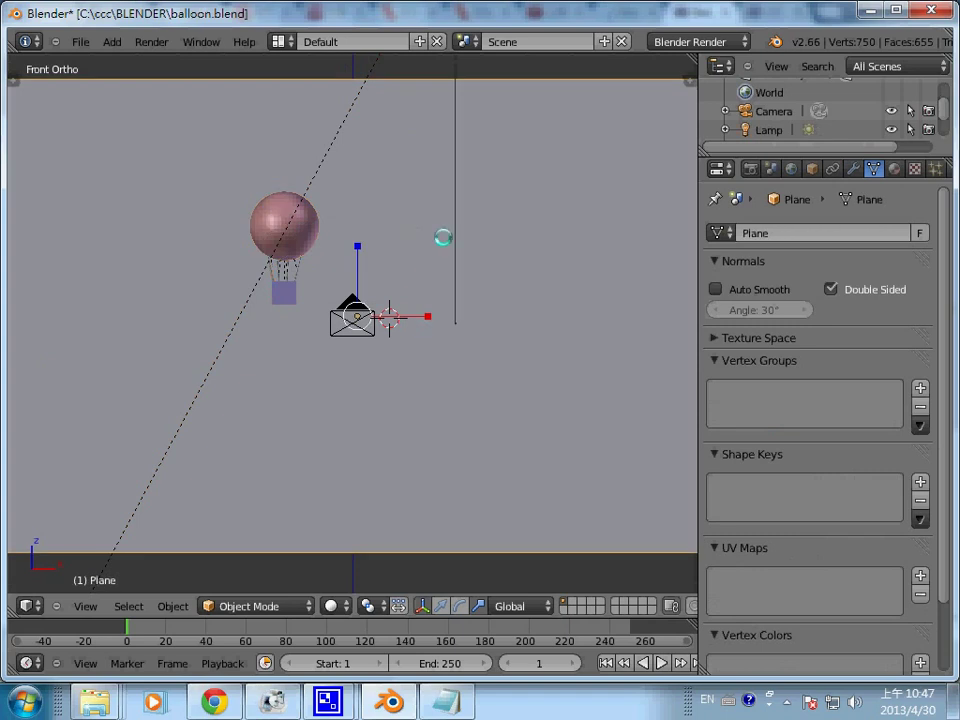
{"action": "right_click", "coordinate": [297, 230]}
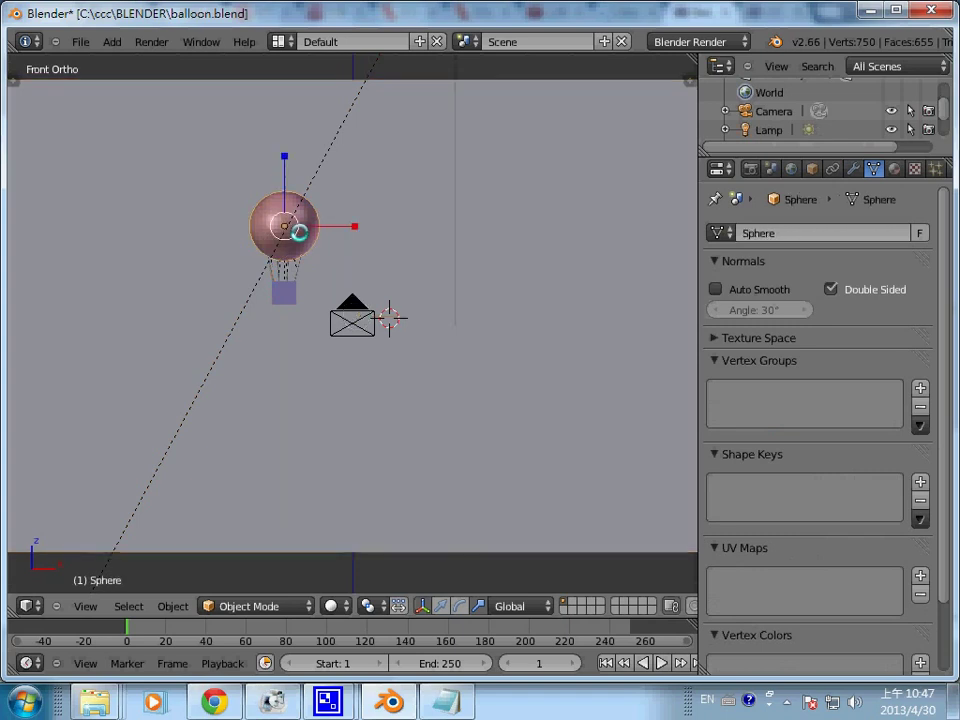
{"action": "key", "text": "g"}
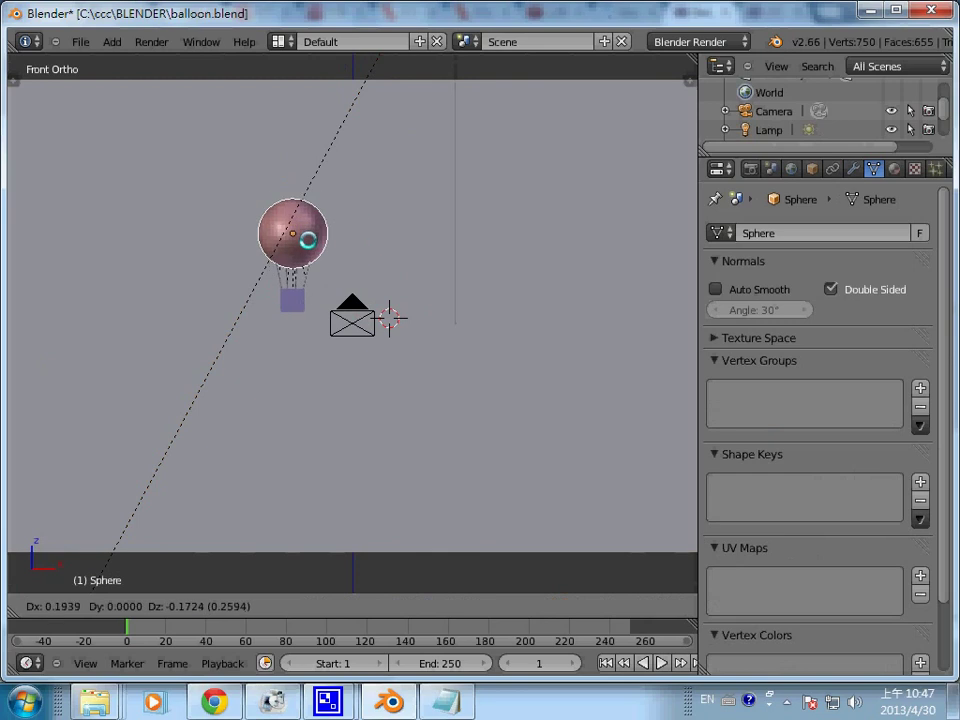
{"action": "left_click", "coordinate": [308, 240]}
- In Top view, move the balloon about 7.4 units along negative Y and check it with a render
{"action": "left_click", "coordinate": [100, 606]}
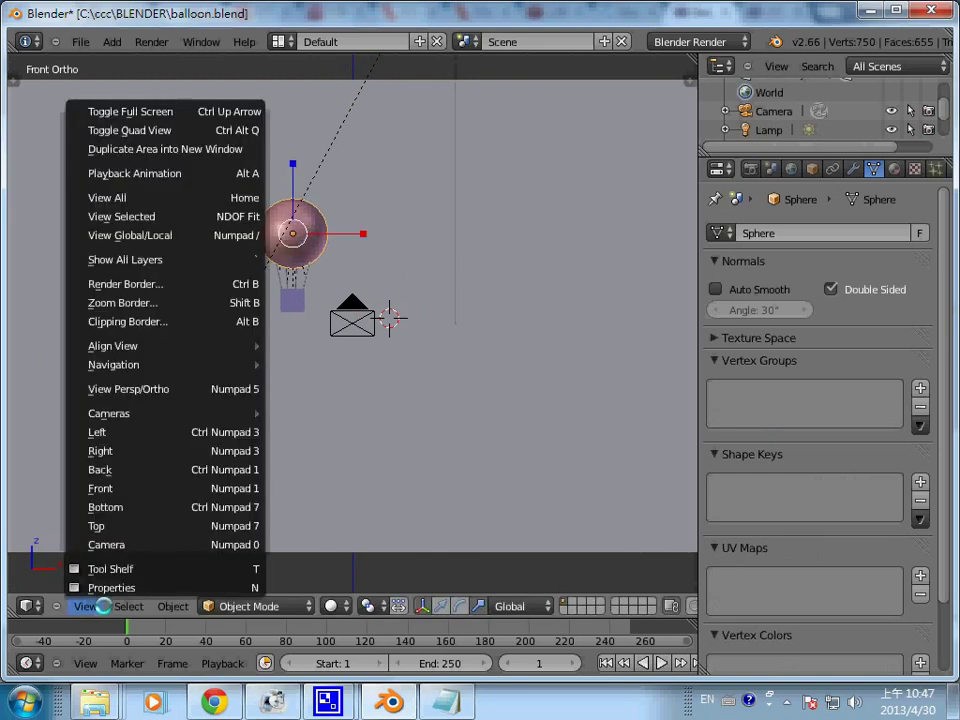
{"action": "left_click", "coordinate": [80, 525]}
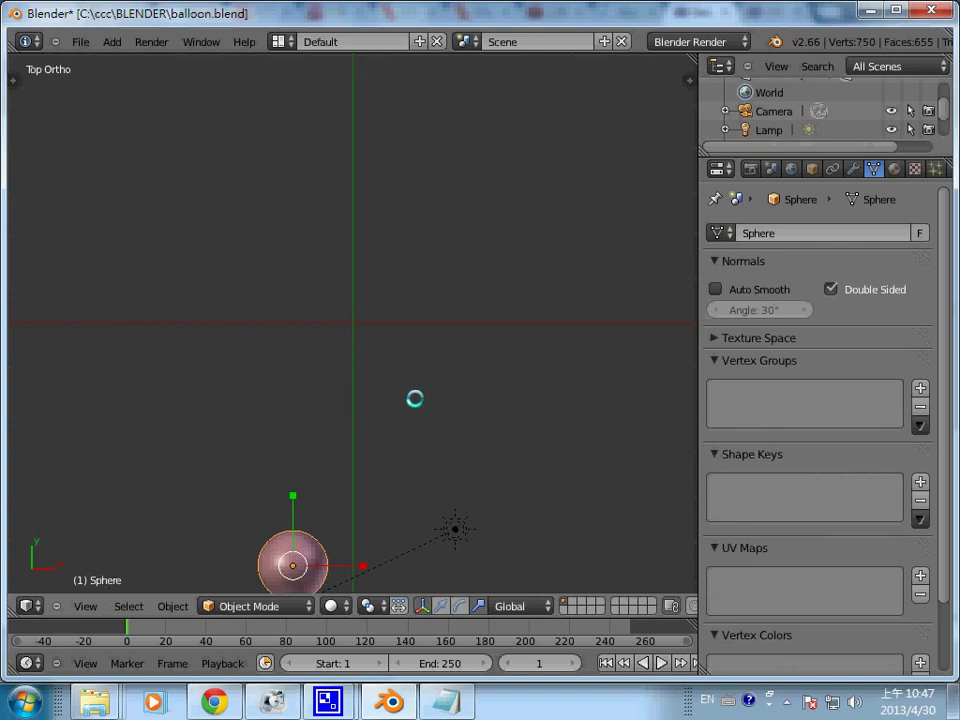
{"action": "scroll", "coordinate": [414, 398], "scroll_direction": "down", "scroll_amount": 6}
{"action": "scroll", "coordinate": [413, 396], "scroll_direction": "down", "scroll_amount": 2}
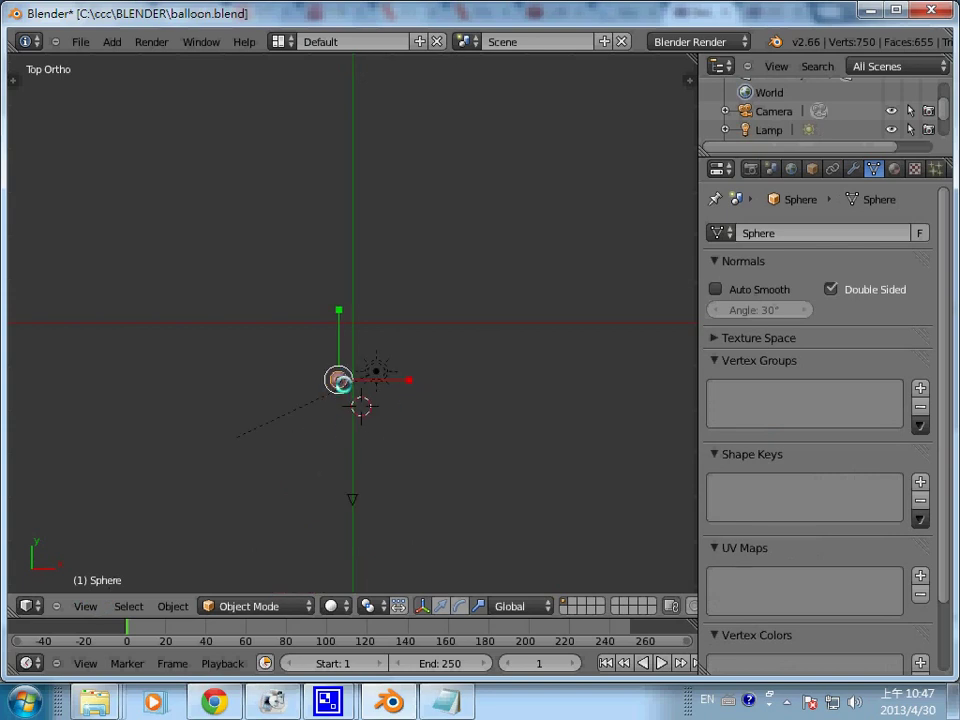
{"action": "key", "text": "g"}
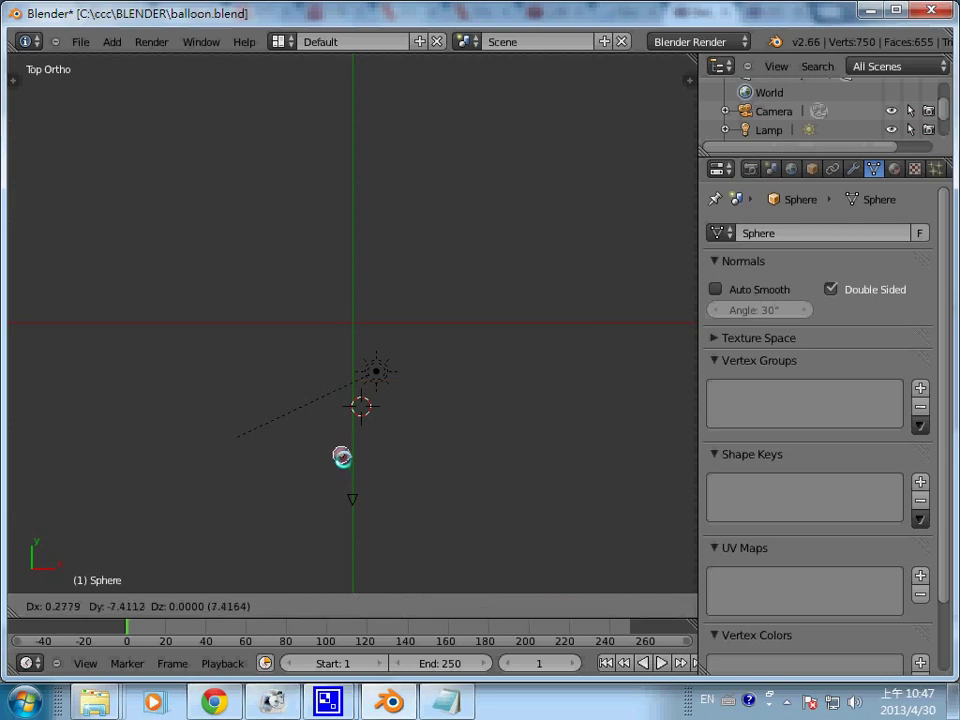
{"action": "left_click", "coordinate": [341, 455]}
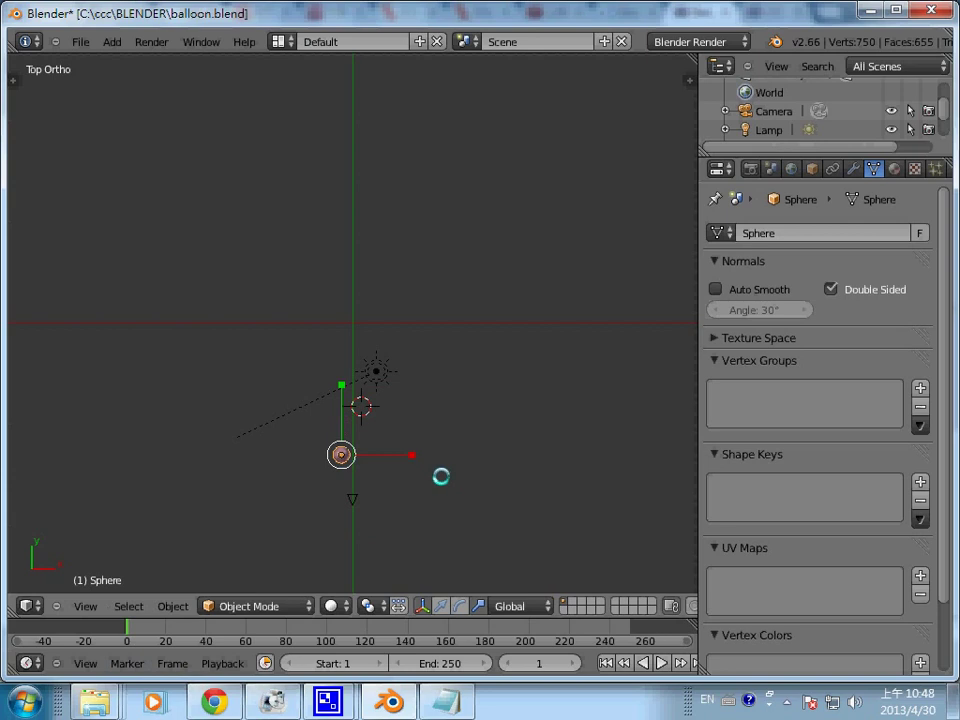
{"action": "key", "text": "F12"}
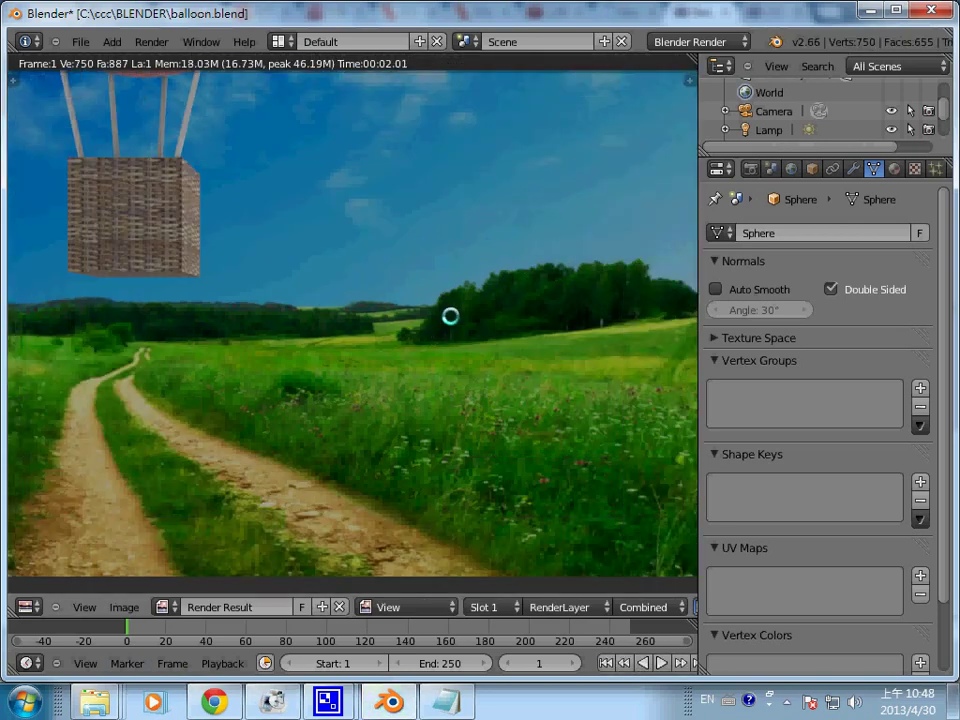
{"action": "key", "text": "Escape"}
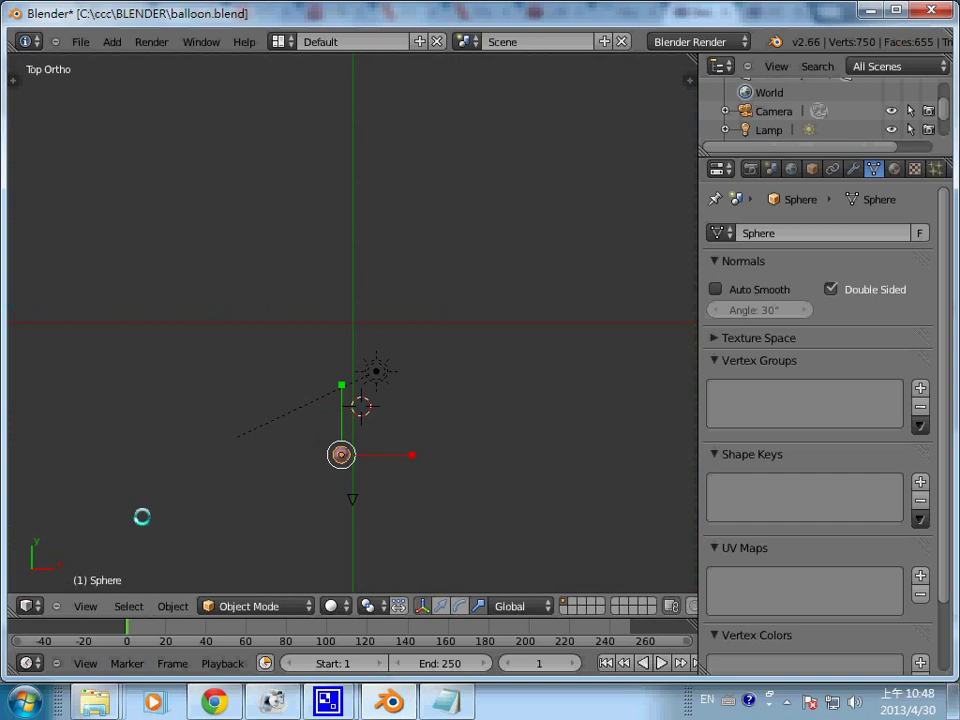
- Switch to Front view and reselect the balloon sphere after undoing an accidental deletion
{"action": "left_click", "coordinate": [86, 606]}
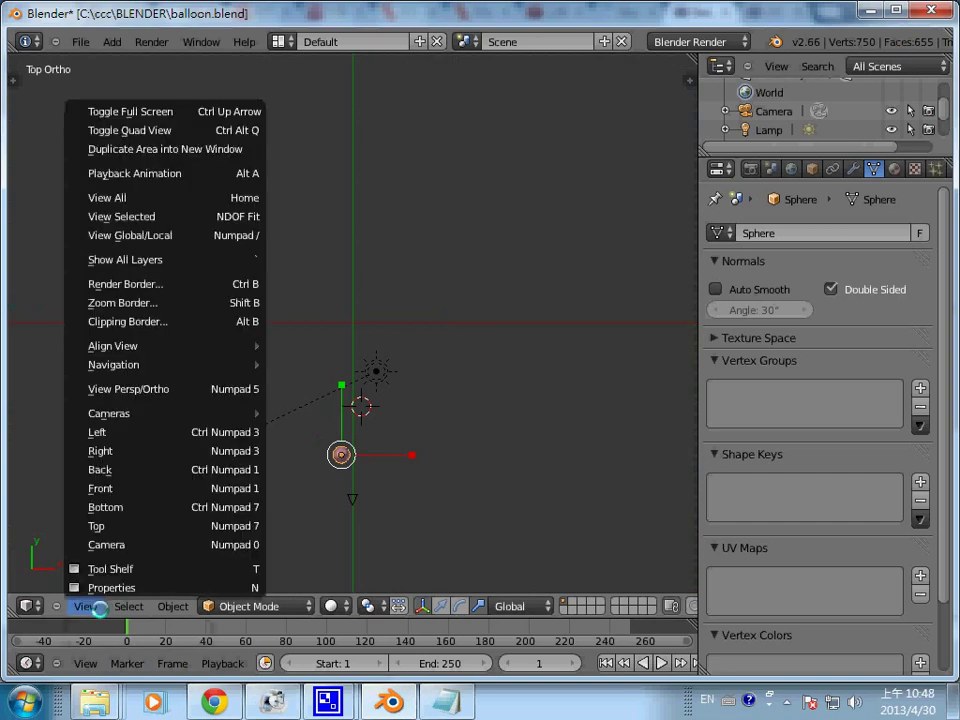
{"action": "left_click", "coordinate": [118, 488]}
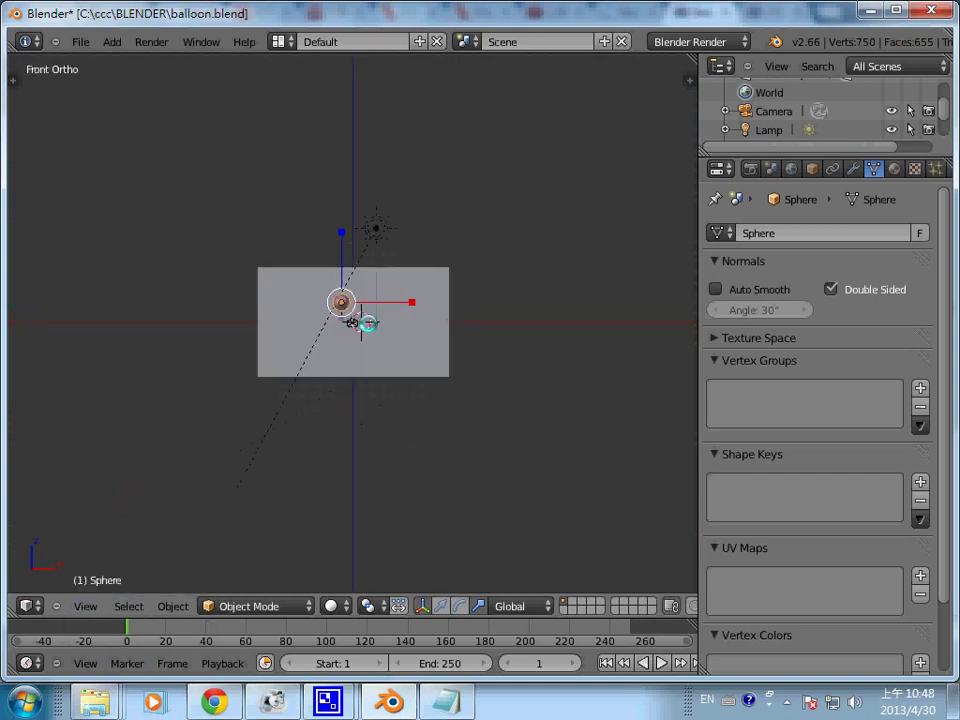
{"action": "scroll", "coordinate": [353, 322], "scroll_direction": "up", "scroll_amount": 4}
{"action": "scroll", "coordinate": [353, 322], "scroll_direction": "up", "scroll_amount": 7}
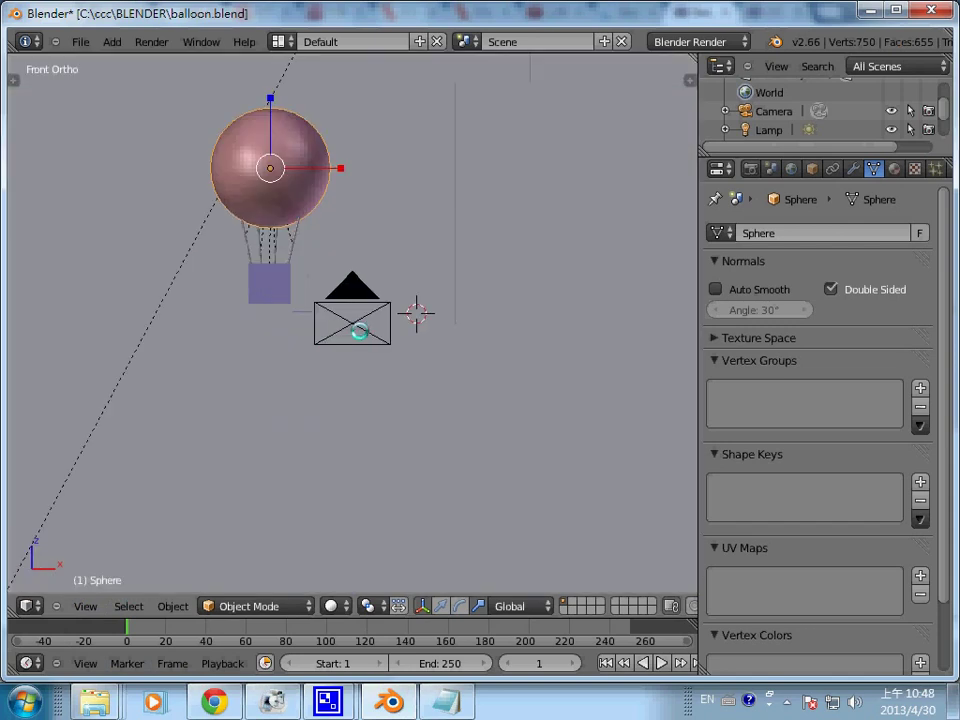
{"action": "scroll", "coordinate": [353, 322], "scroll_direction": "up", "scroll_amount": 3}
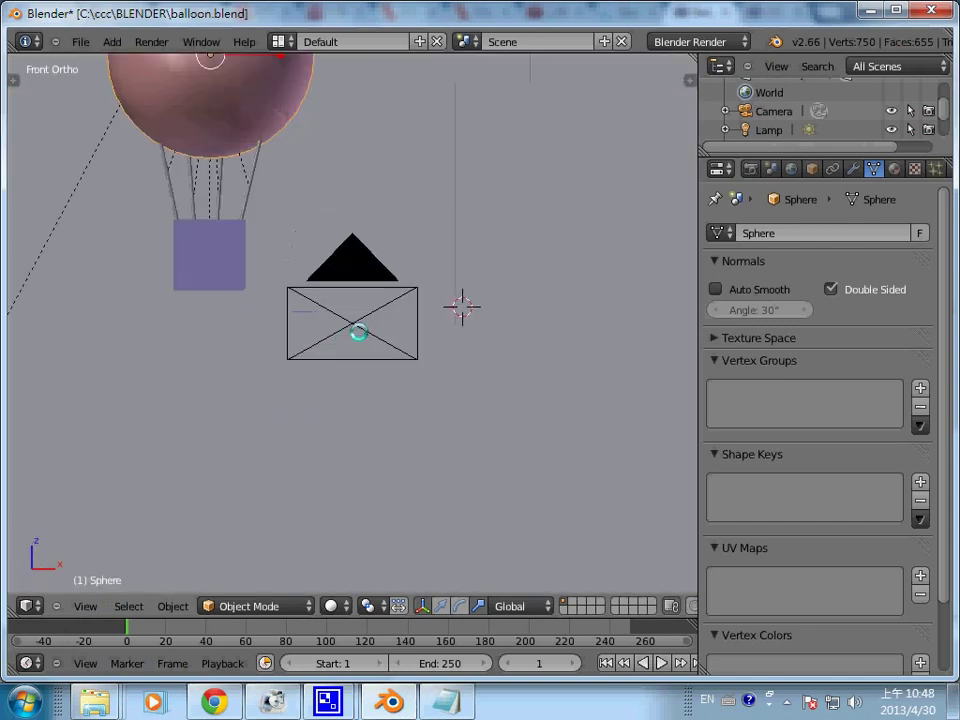
{"action": "key", "text": "x"}
{"action": "left_click", "coordinate": [221, 140]}
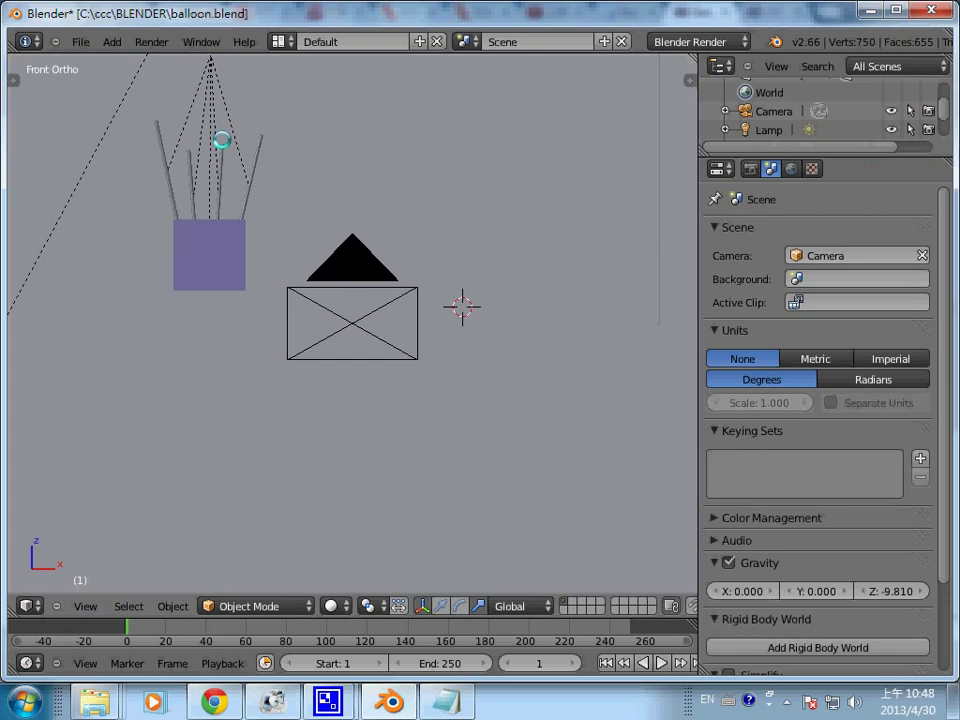
{"action": "key", "text": "ctrl+z"}
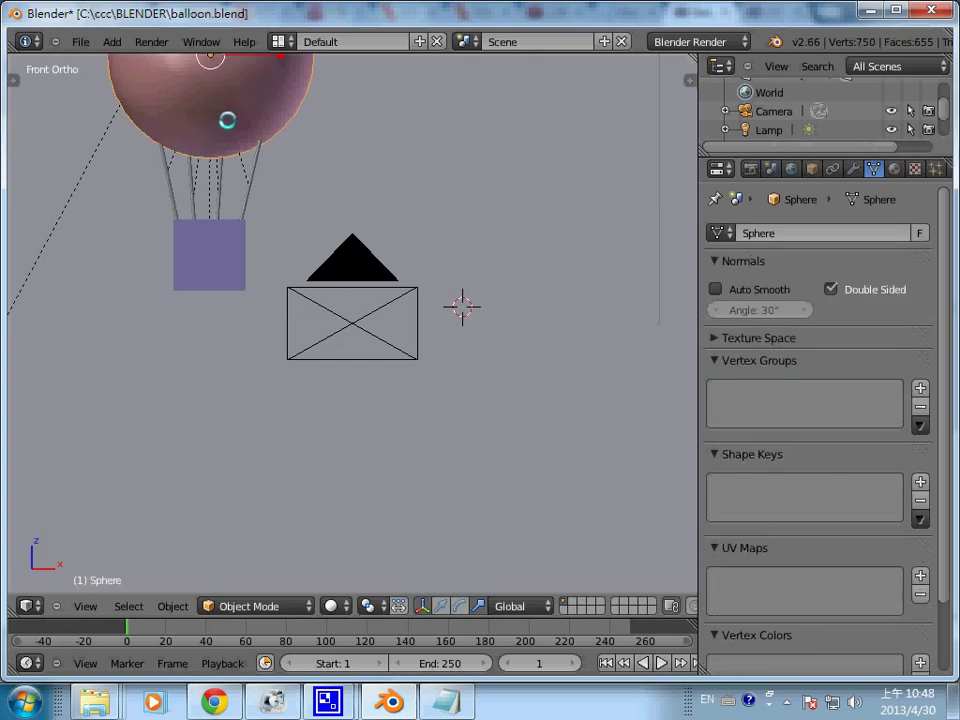
{"action": "key", "text": "ctrl+z"}
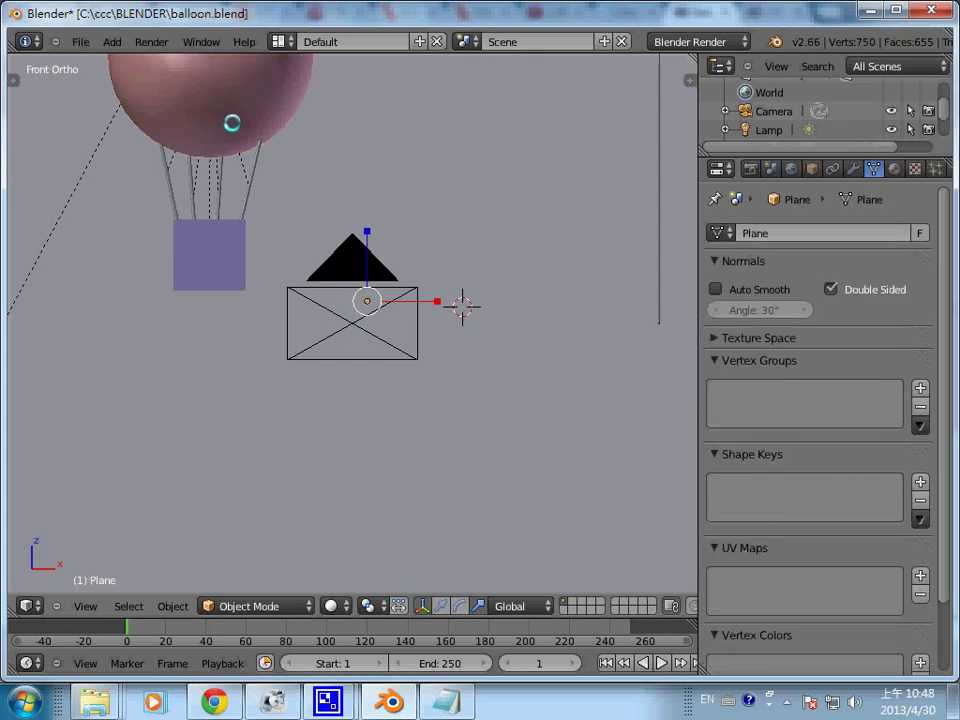
{"action": "right_click", "coordinate": [231, 122]}
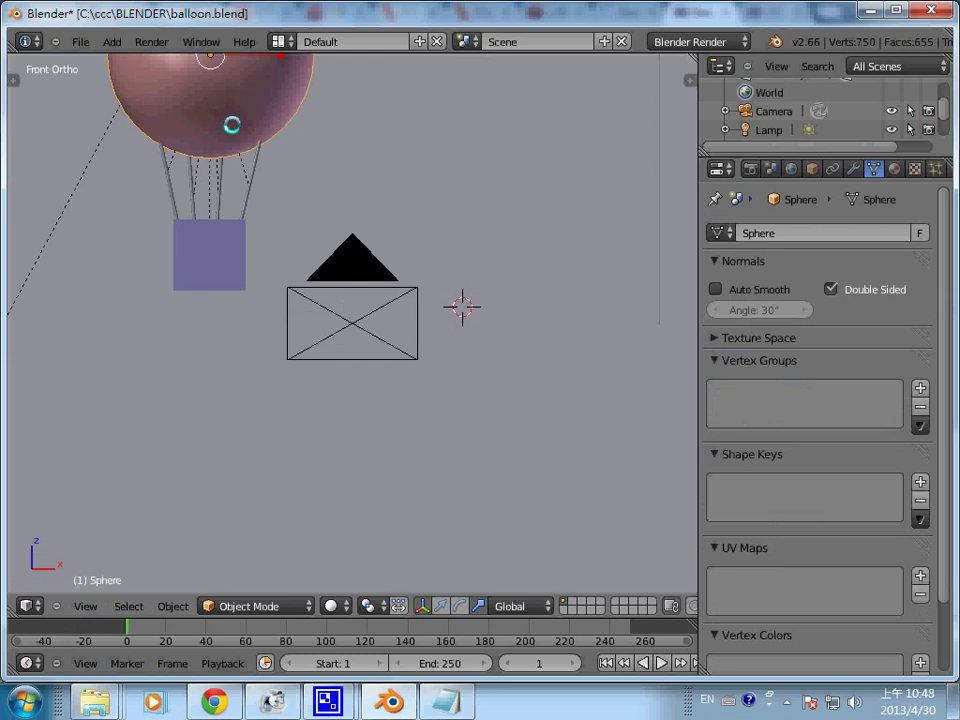
- Move the balloon about 0.55 units right and 1.02 units lower, then check with a render
{"action": "key", "text": "g"}
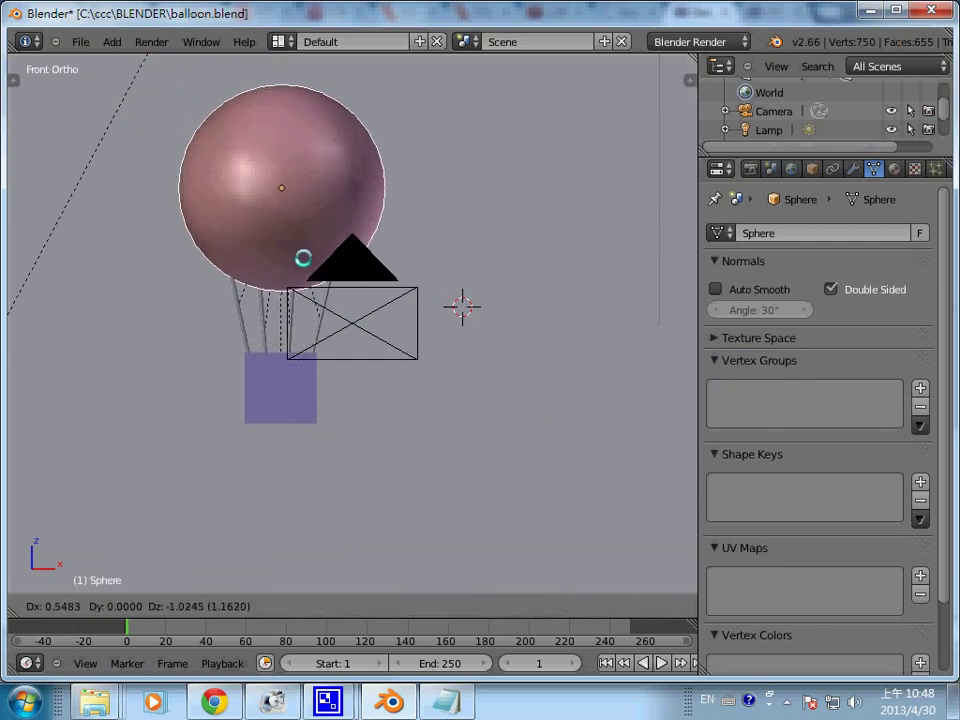
{"action": "left_click", "coordinate": [303, 258]}
{"action": "key", "text": "F12"}
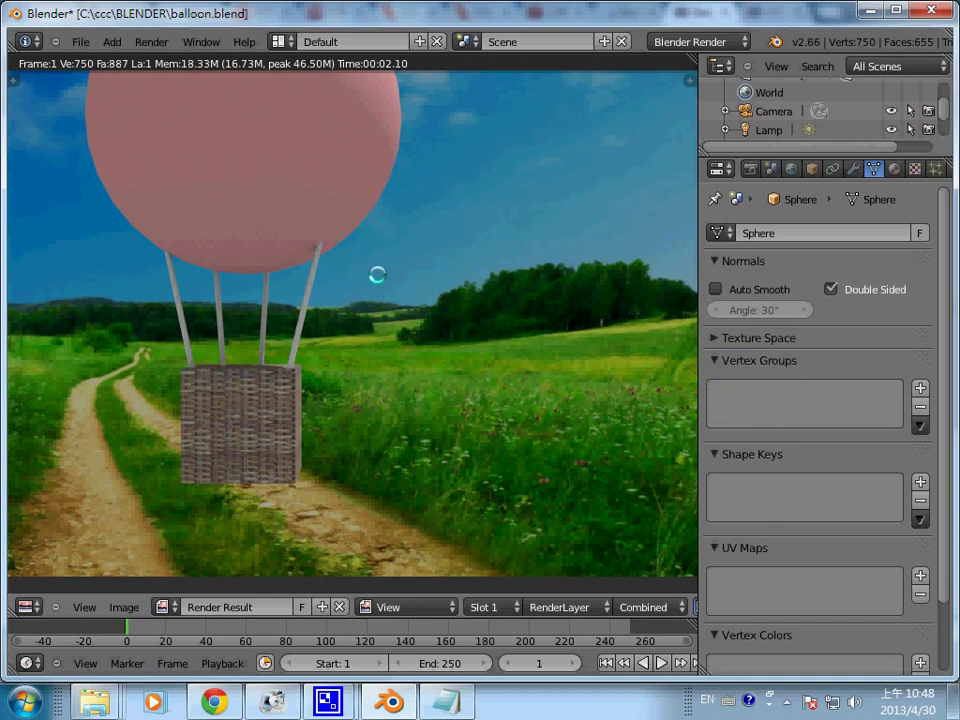
{"action": "key", "text": "Escape"}
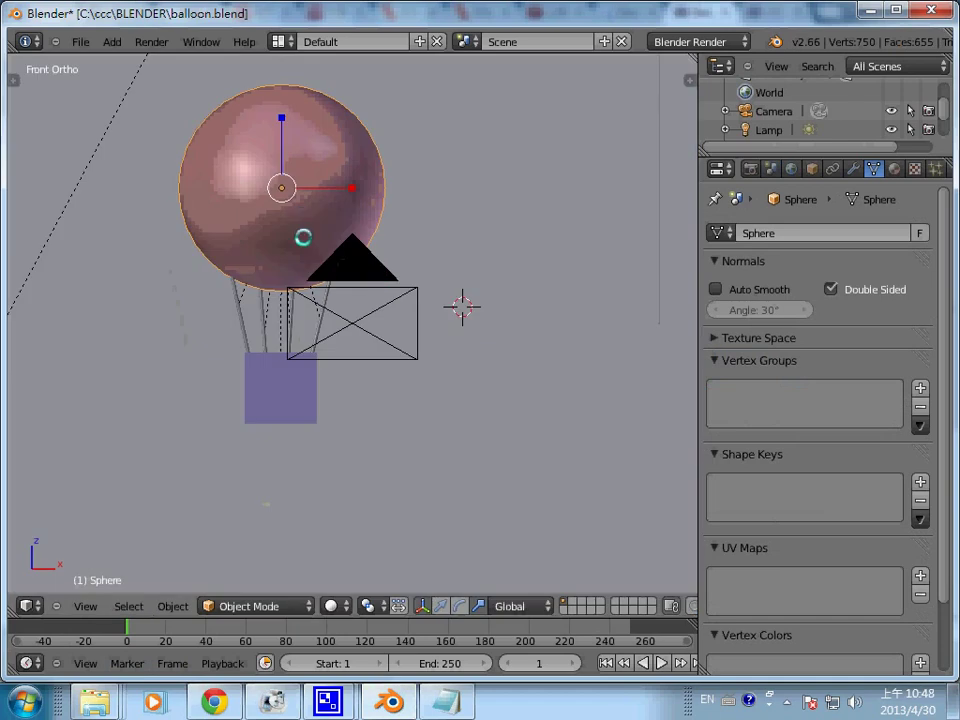
- Insert a Location keyframe for the balloon sphere at frame 1, then switch to camera view
{"action": "key", "text": "i"}
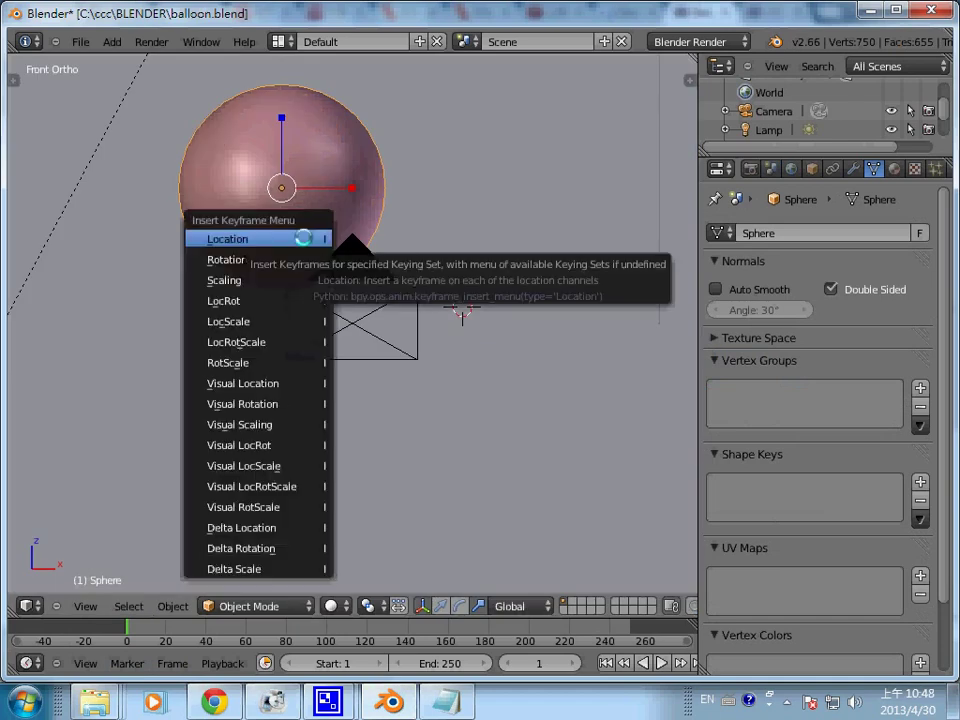
{"action": "key", "text": "Down"}
{"action": "key", "text": "Down"}
{"action": "key", "text": "Down"}
{"action": "key", "text": "Down"}
{"action": "key", "text": "Down"}
{"action": "key", "text": "Down"}
{"action": "key", "text": "Up"}
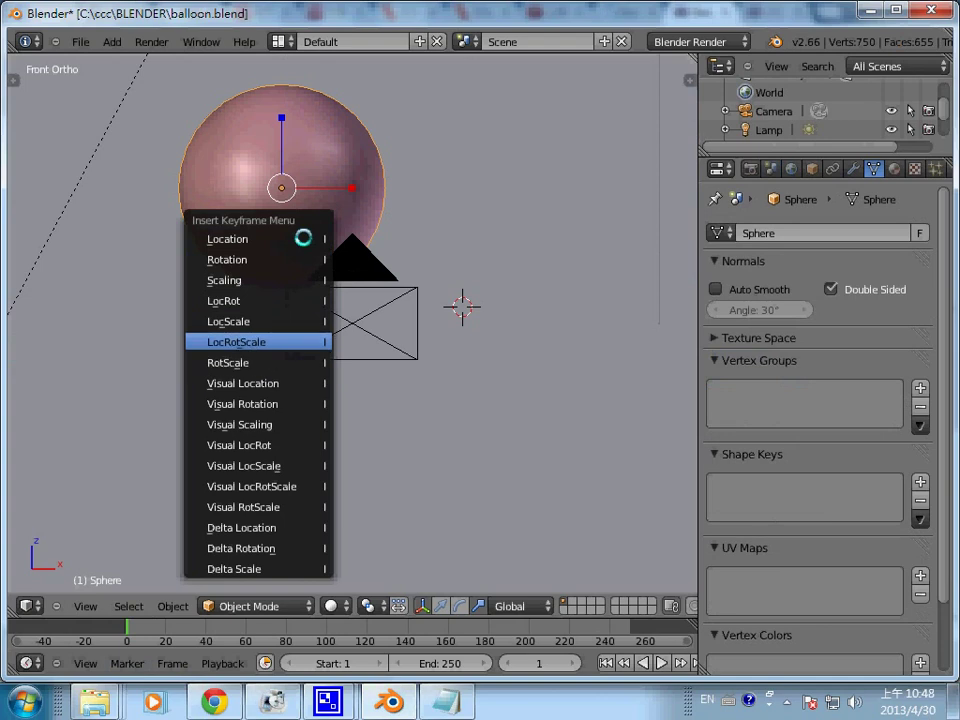
{"action": "key", "text": "Up"}
{"action": "key", "text": "Up"}
{"action": "key", "text": "Up"}
{"action": "key", "text": "Up"}
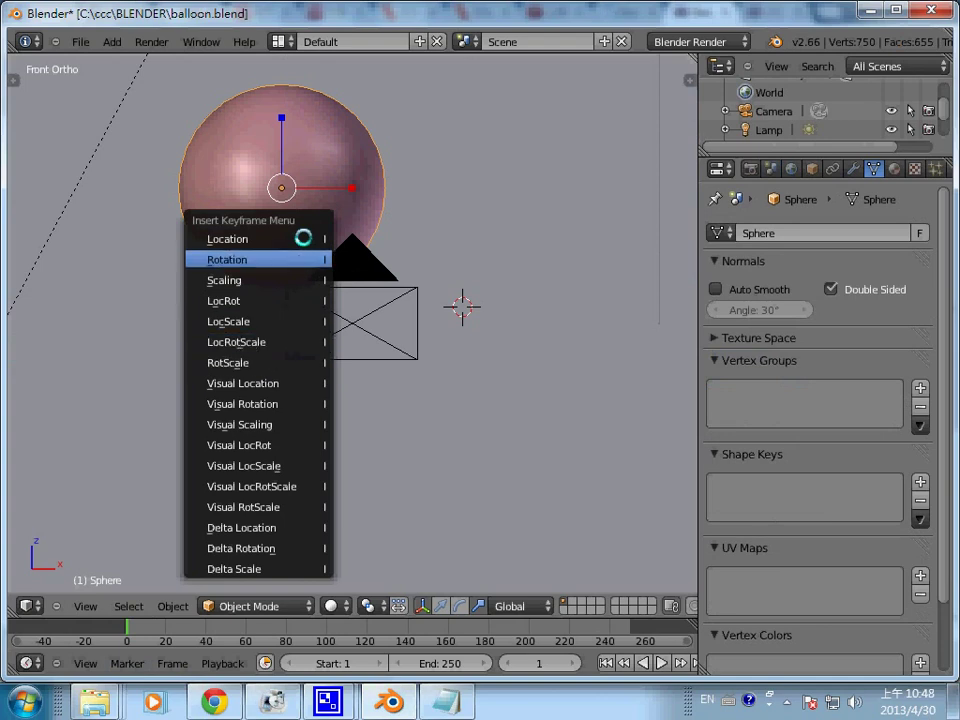
{"action": "key", "text": "Up"}
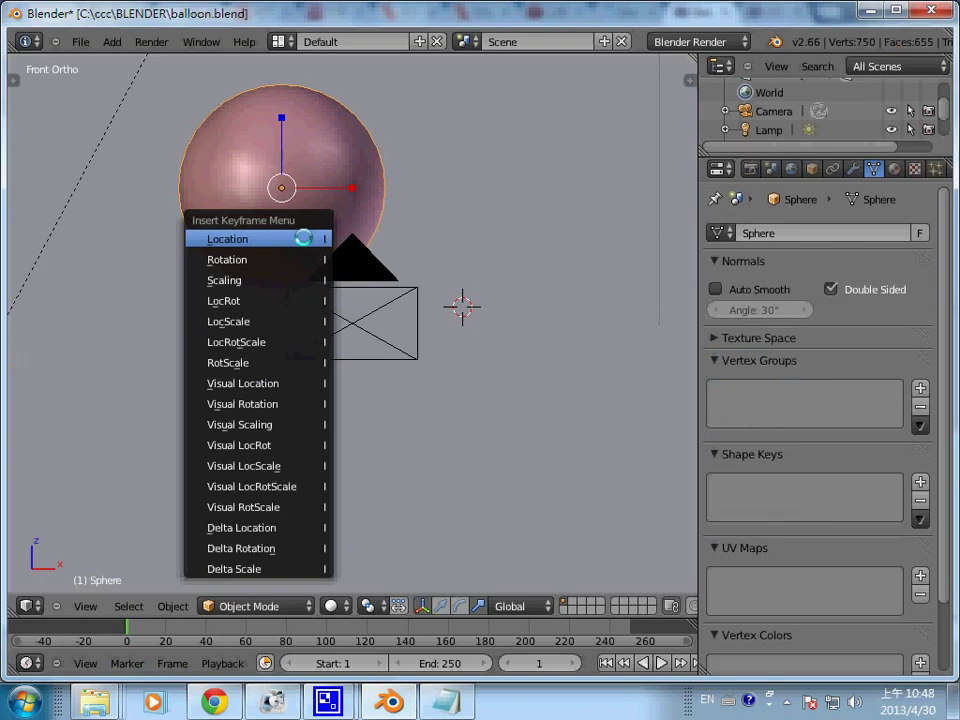
{"action": "key", "text": "Return"}
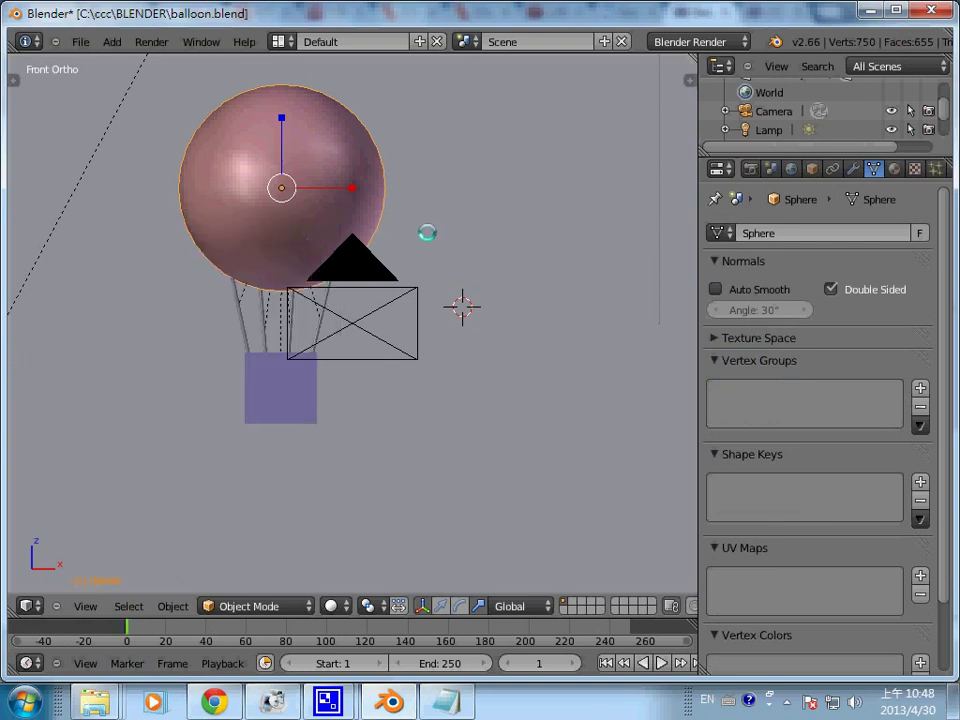
{"action": "left_click", "coordinate": [428, 232]}
{"action": "scroll", "coordinate": [428, 232], "scroll_direction": "down", "scroll_amount": 3}
{"action": "key", "text": "KP_0"}
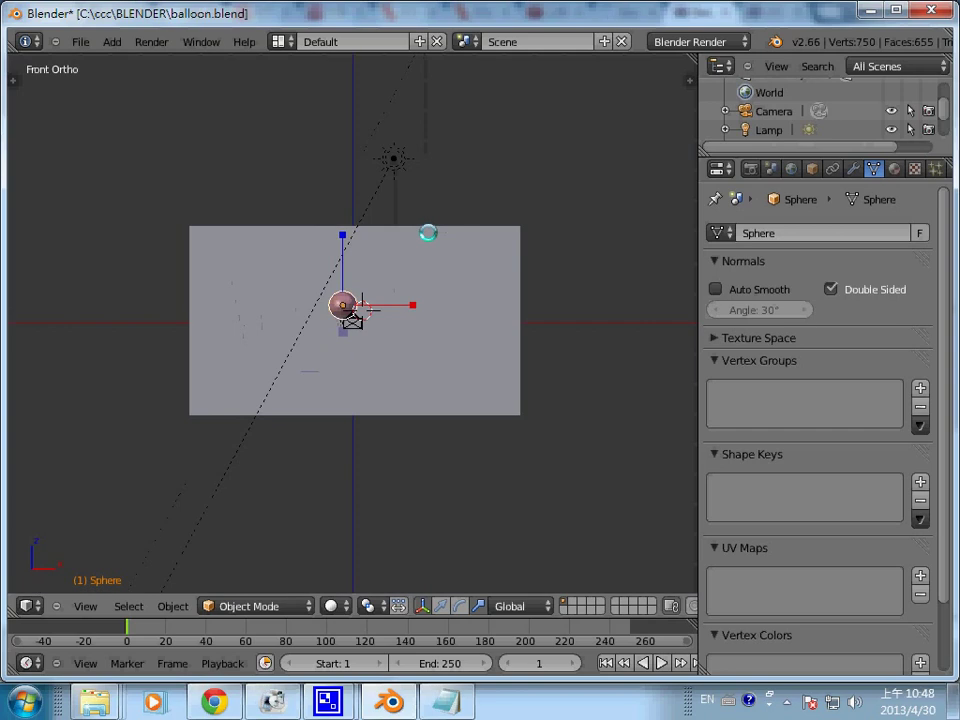
- In Top view, move the balloon forward at frame 50 and keyframe its location
{"action": "left_click", "coordinate": [86, 606]}
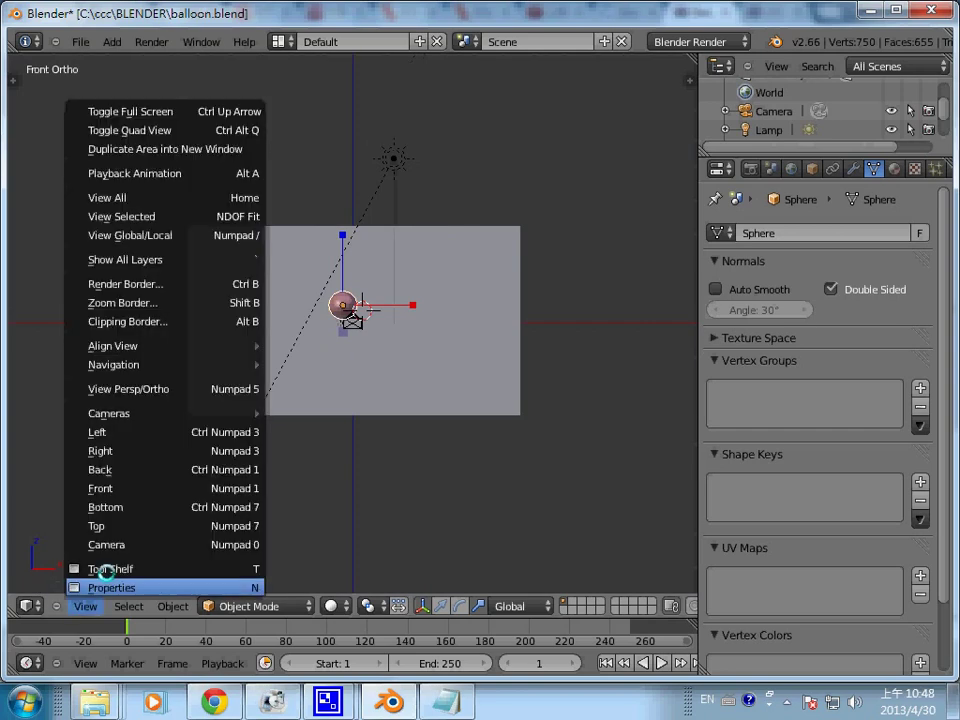
{"action": "left_click", "coordinate": [100, 525]}
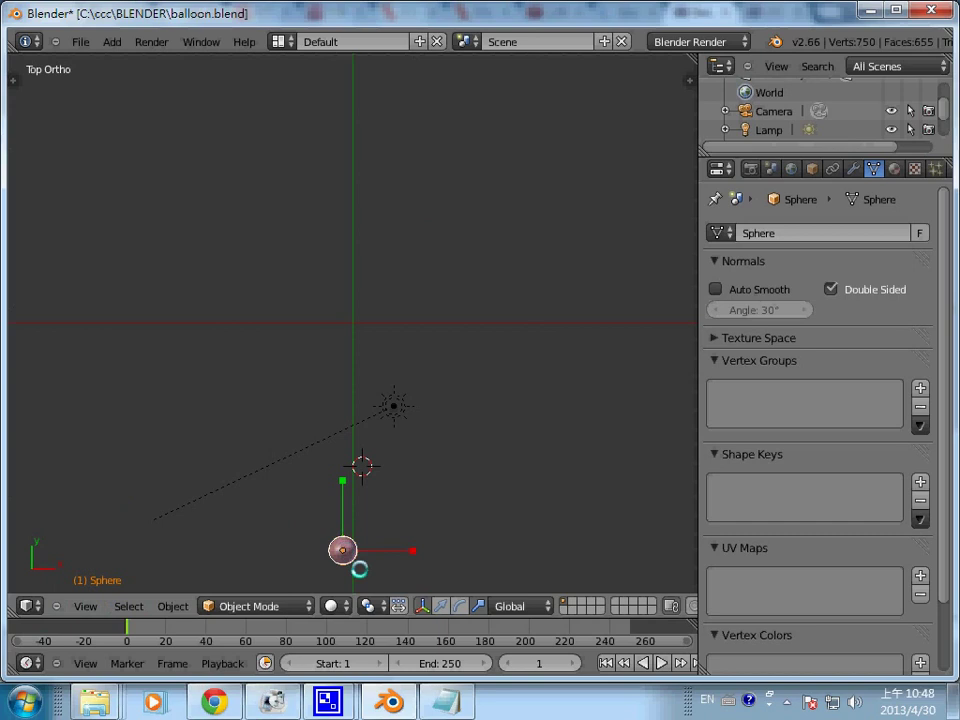
{"action": "left_click", "coordinate": [244, 632]}
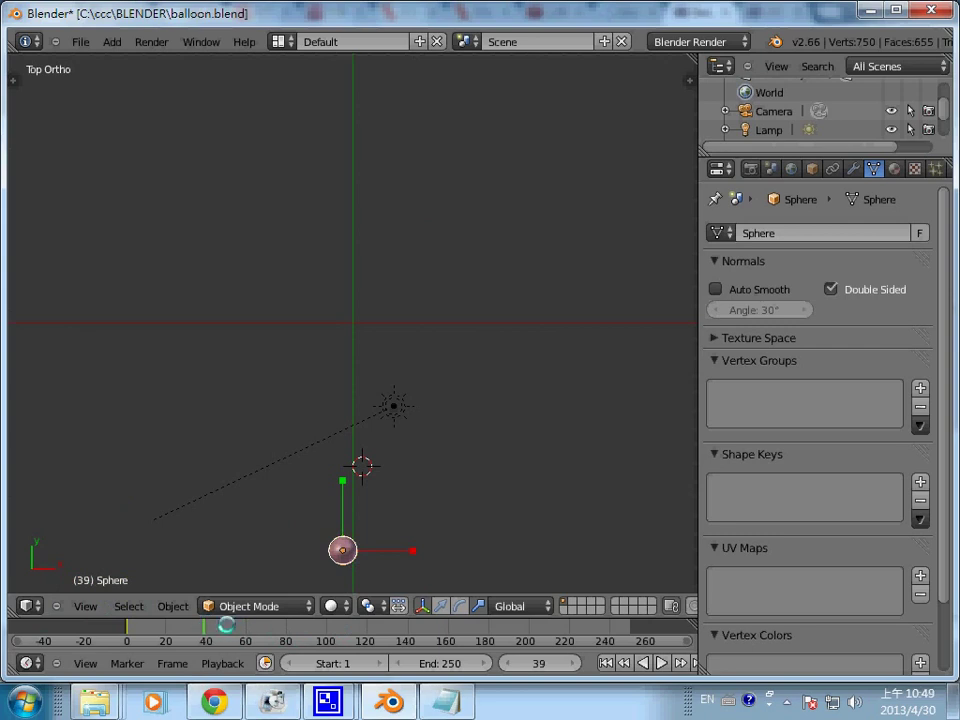
{"action": "left_click", "coordinate": [506, 663]}
{"action": "type", "text": "50"}
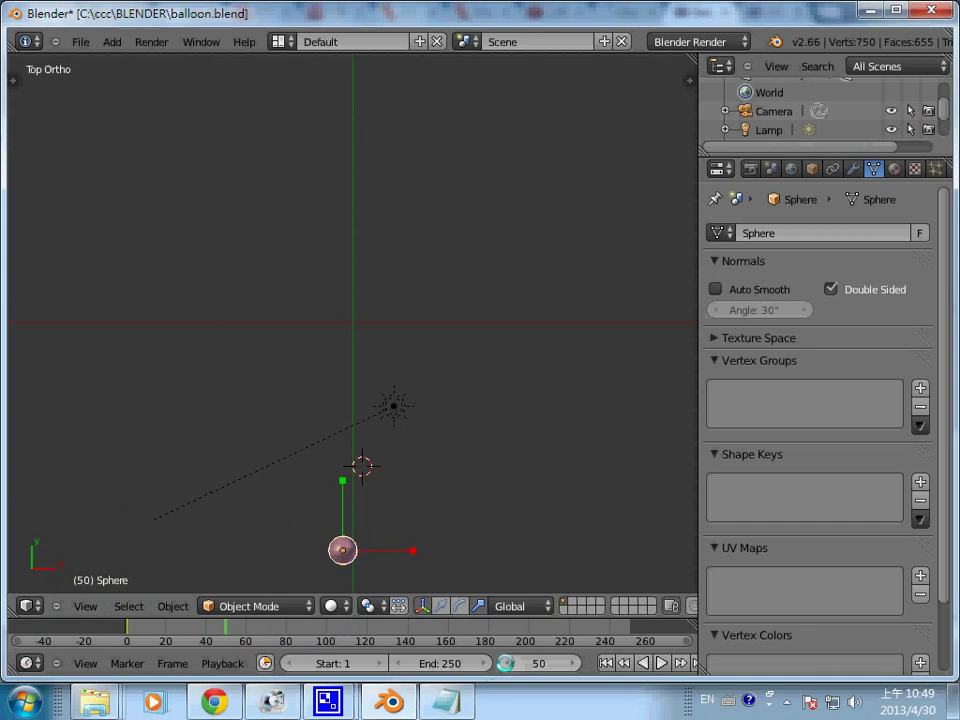
{"action": "key", "text": "g"}
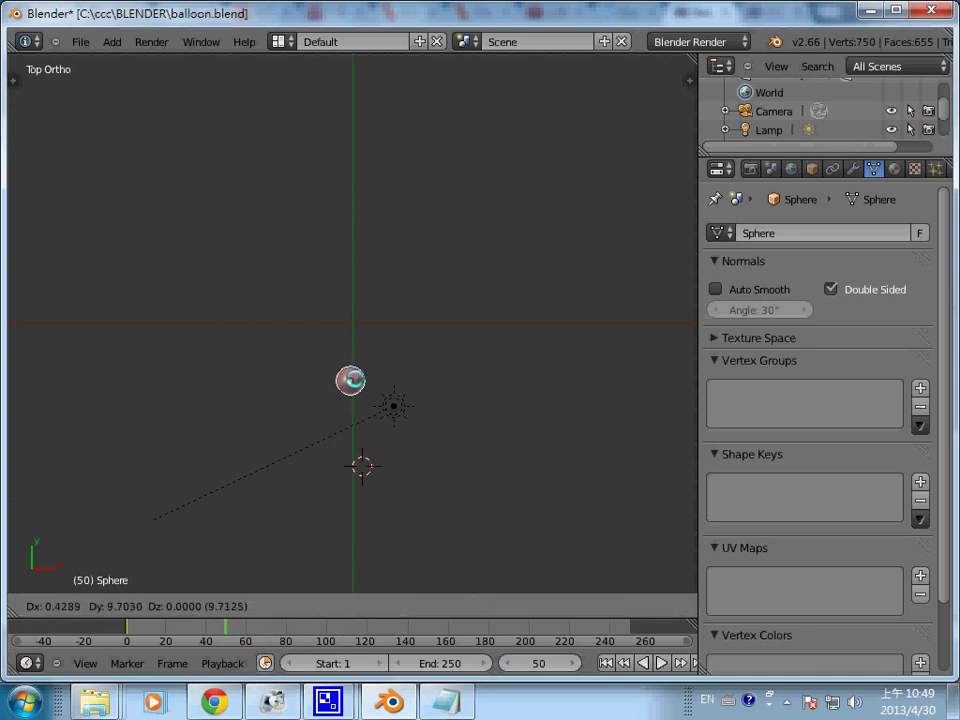
{"action": "key", "text": "Return"}
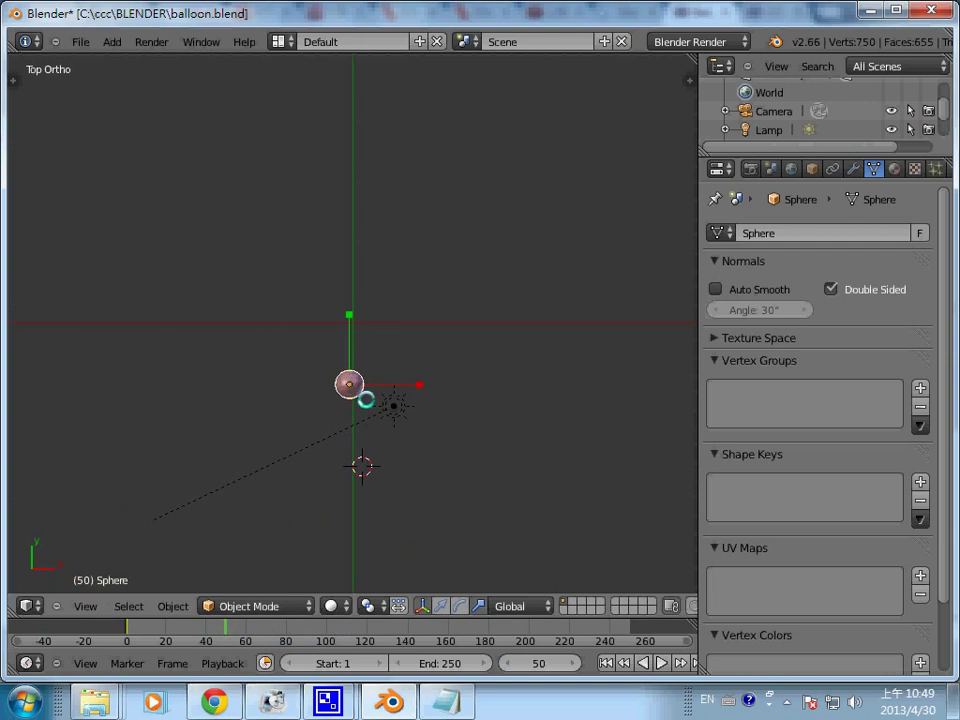
{"action": "key", "text": "i"}
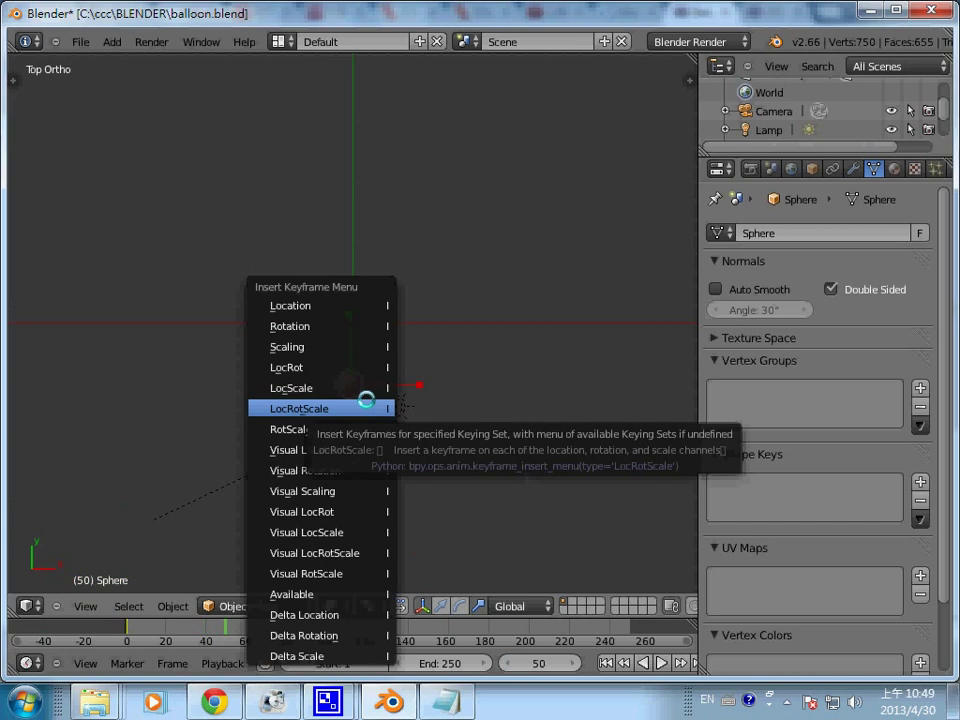
{"action": "left_click", "coordinate": [338, 304]}
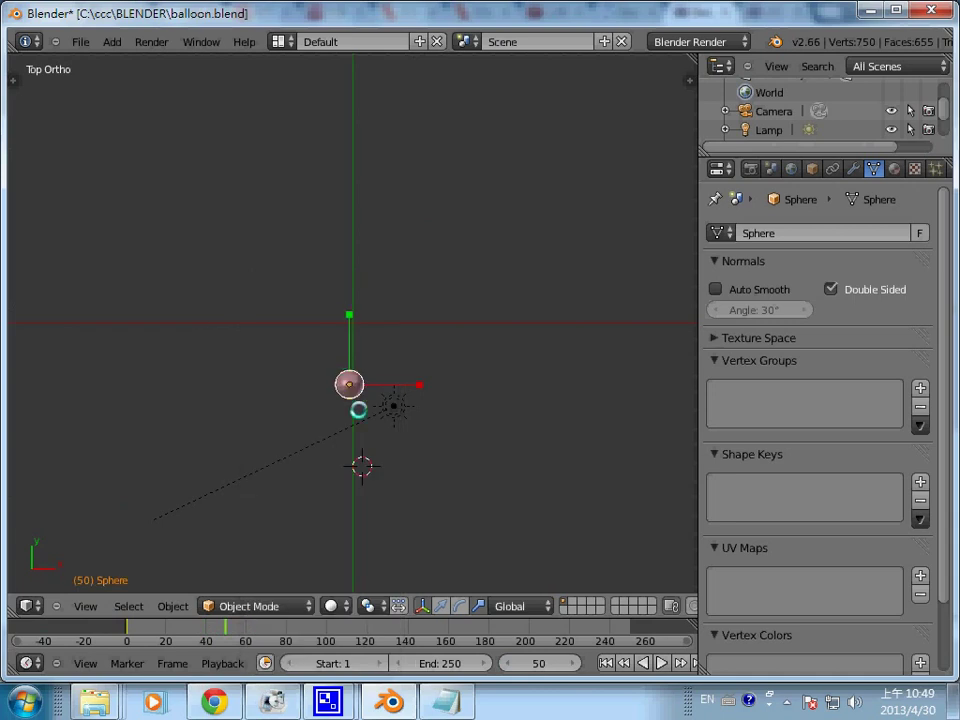
- At frame 79, move the balloon further up and right and keyframe its location
{"action": "left_click", "coordinate": [283, 630]}
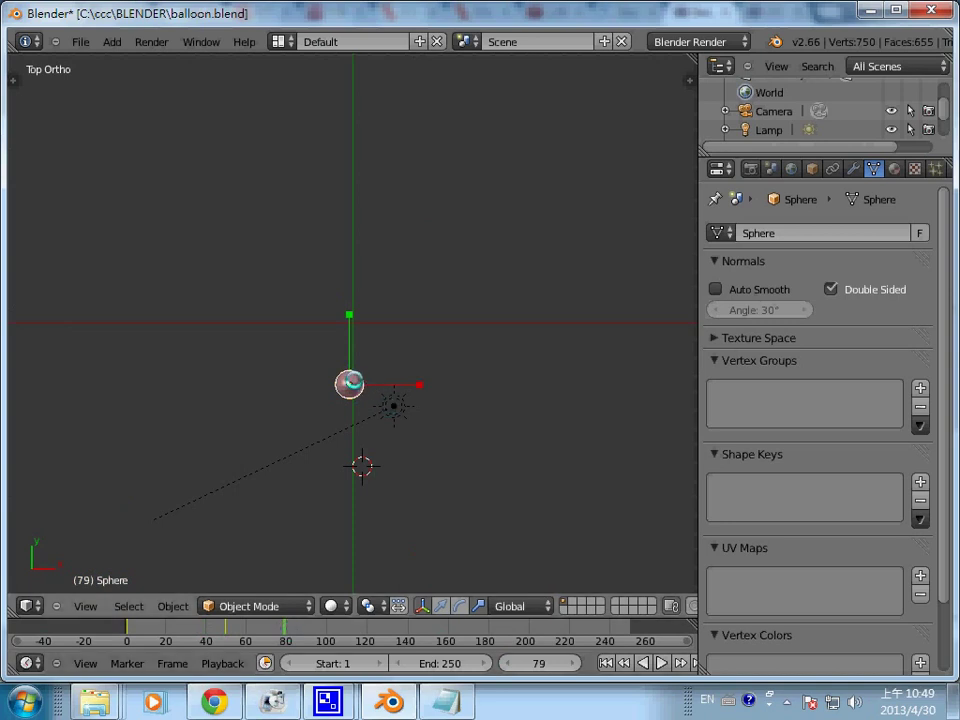
{"action": "key", "text": "g"}
{"action": "left_click", "coordinate": [408, 343]}
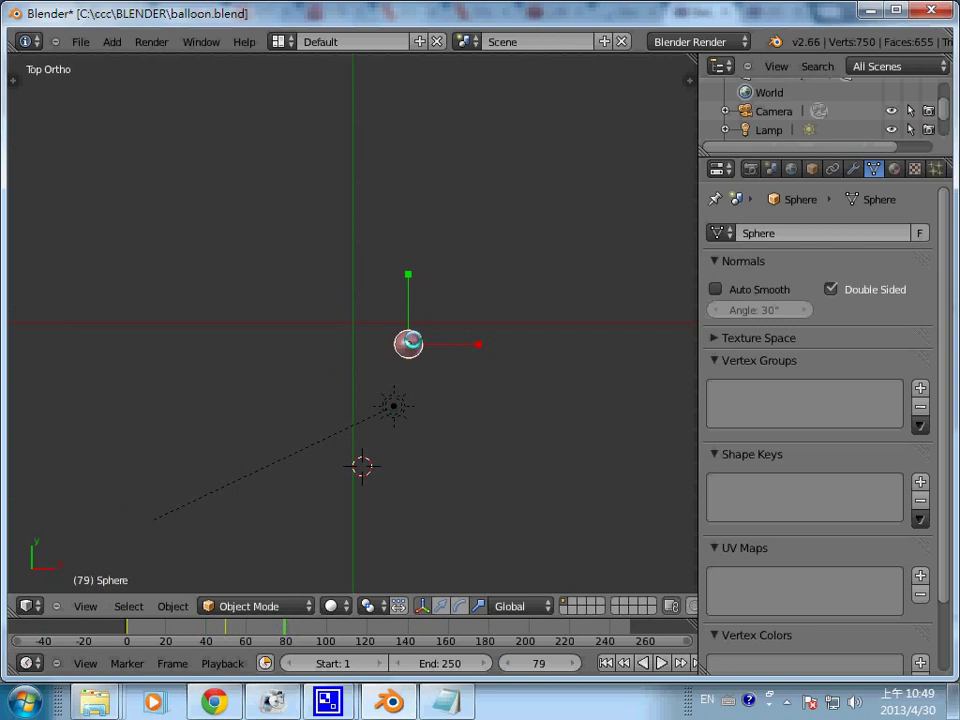
{"action": "key", "text": "i"}
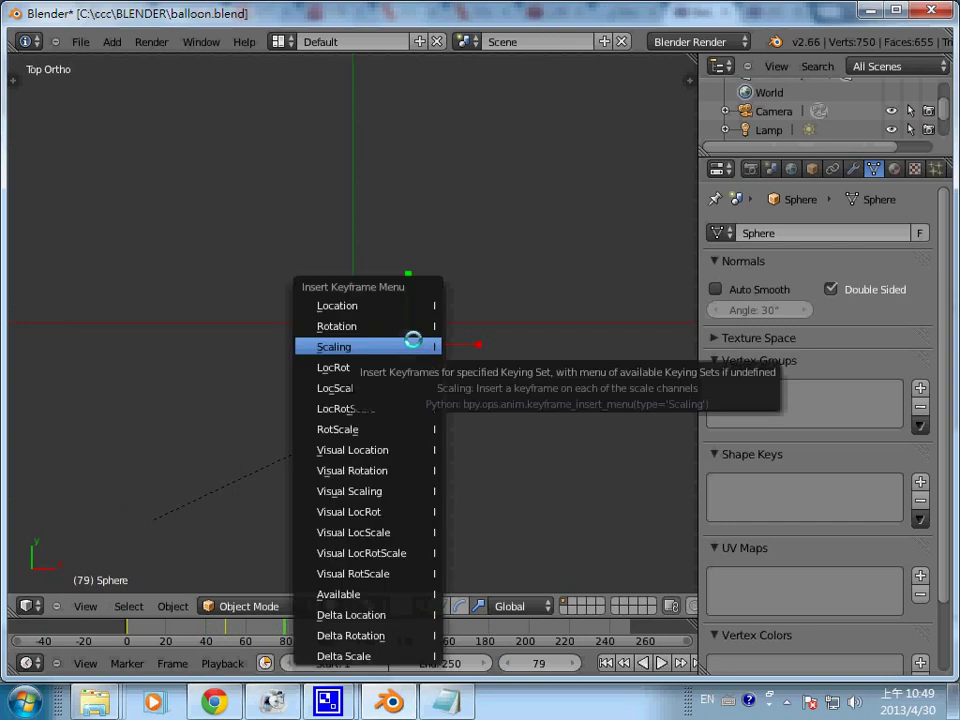
{"action": "key", "text": "Up"}
{"action": "key", "text": "Up"}
{"action": "key", "text": "Return"}
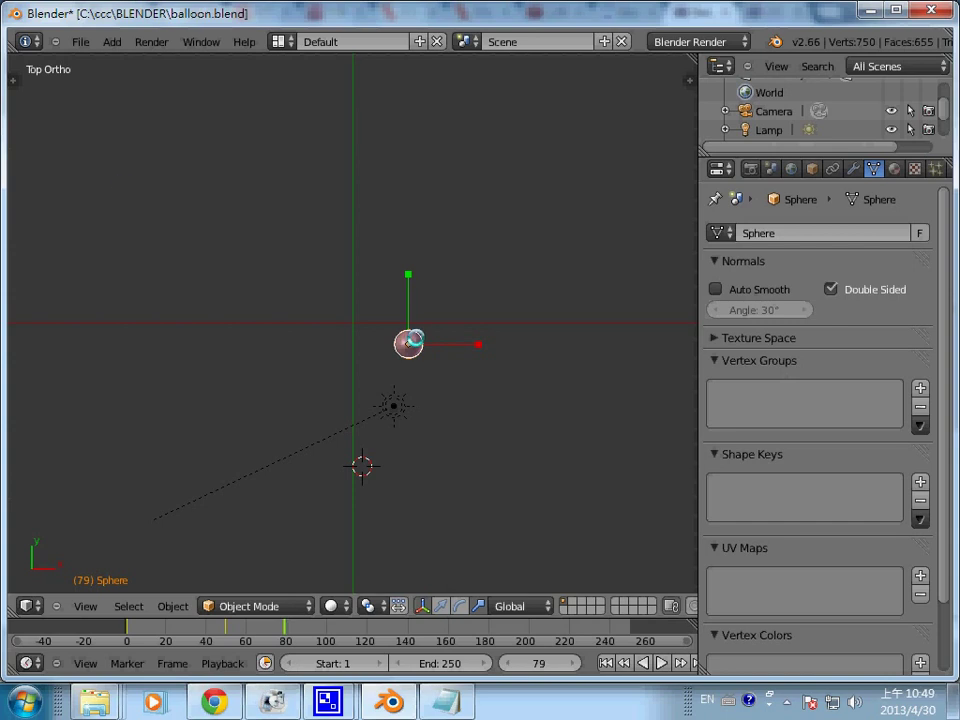
{"action": "left_click", "coordinate": [277, 41]}
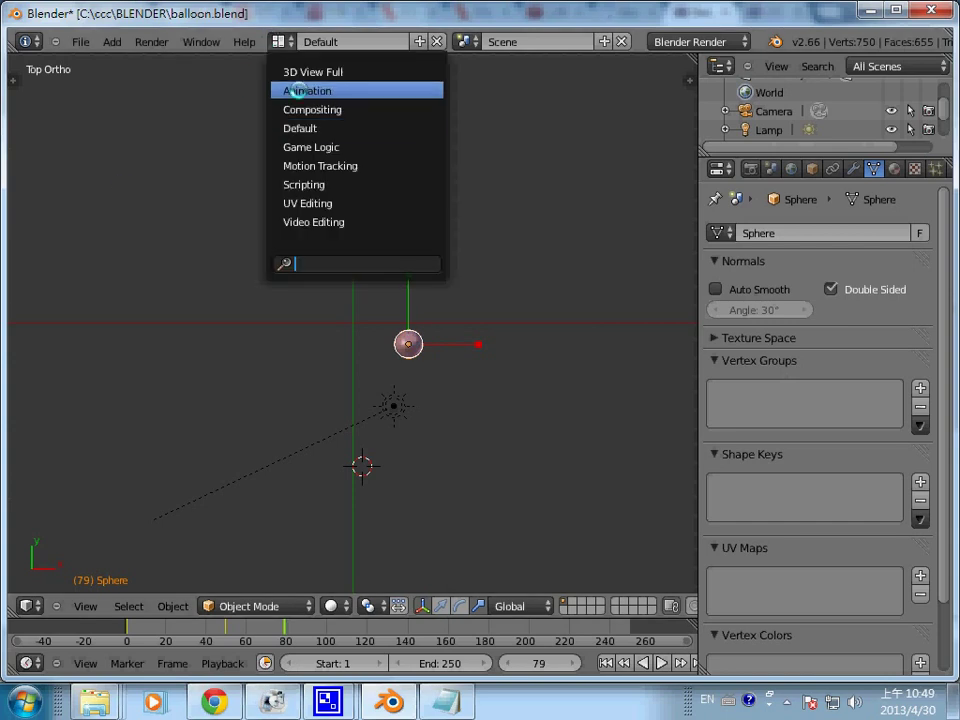
{"action": "left_click", "coordinate": [306, 92]}
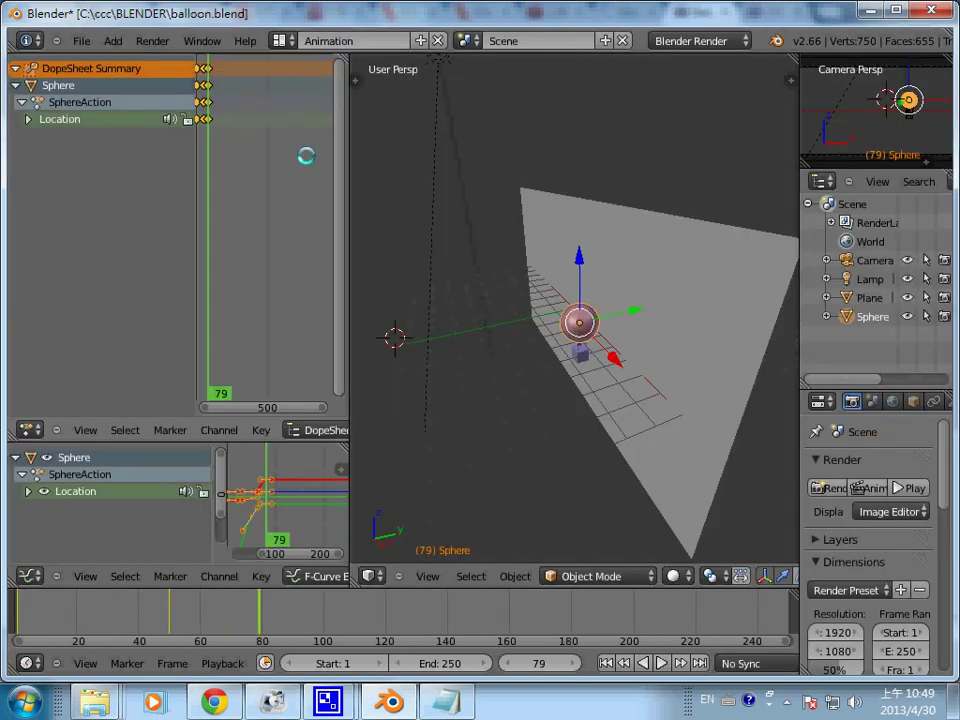
{"action": "left_click", "coordinate": [257, 310]}
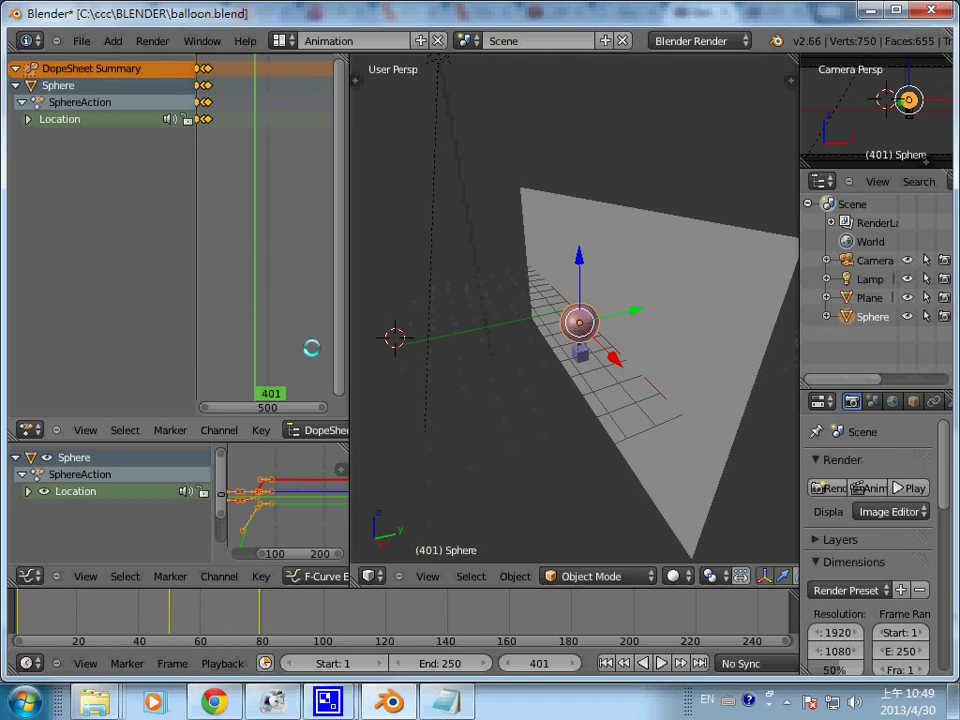
{"action": "key", "text": "Home"}
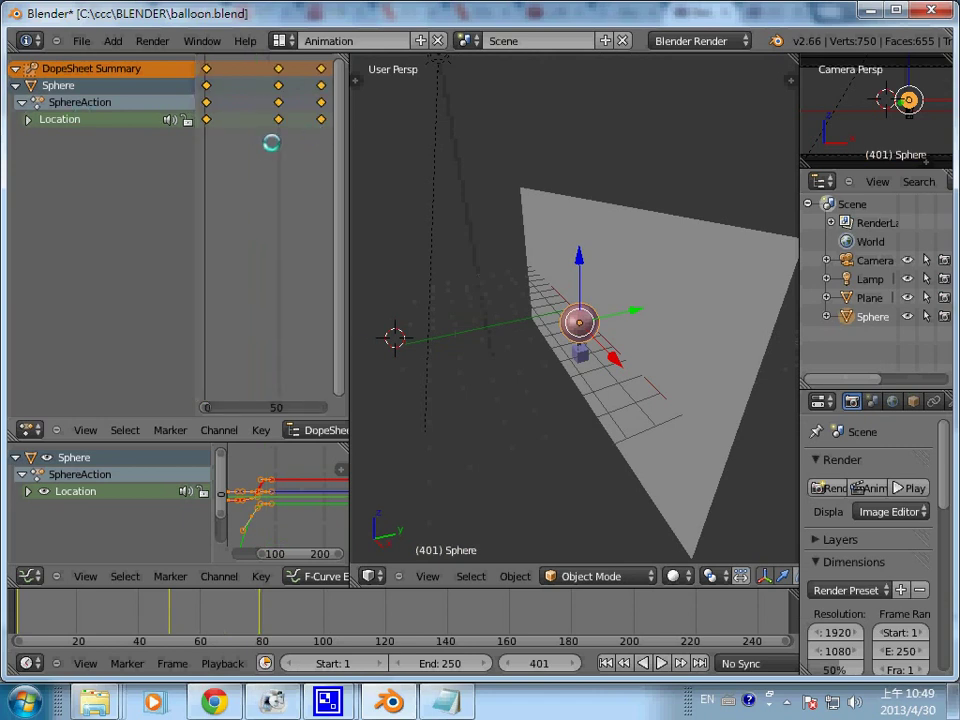
{"action": "left_click", "coordinate": [281, 41]}
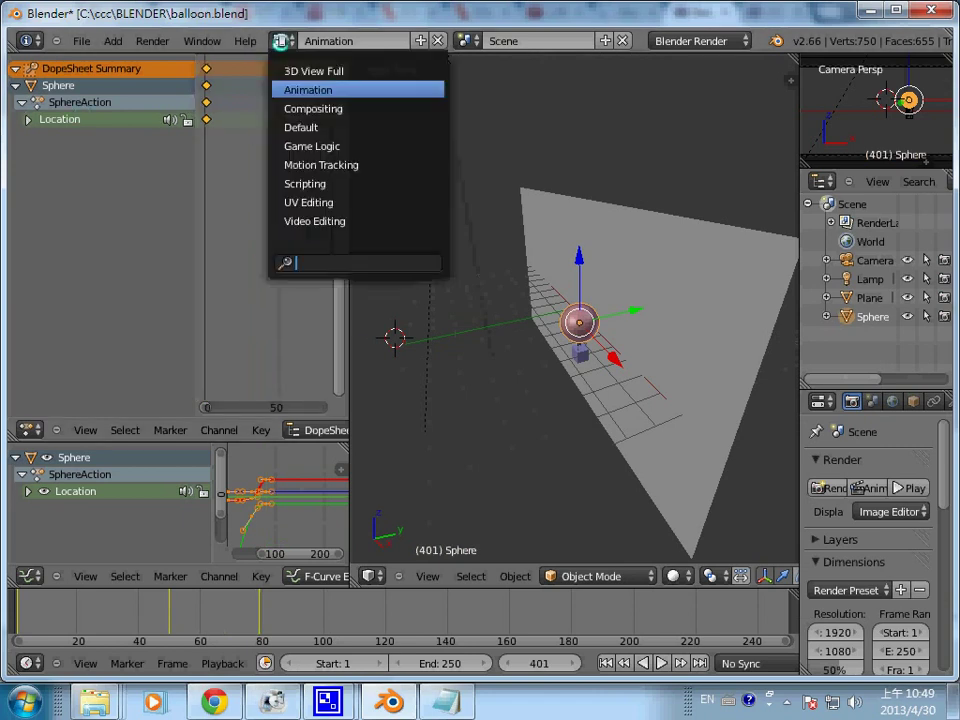
{"action": "left_click", "coordinate": [300, 127]}
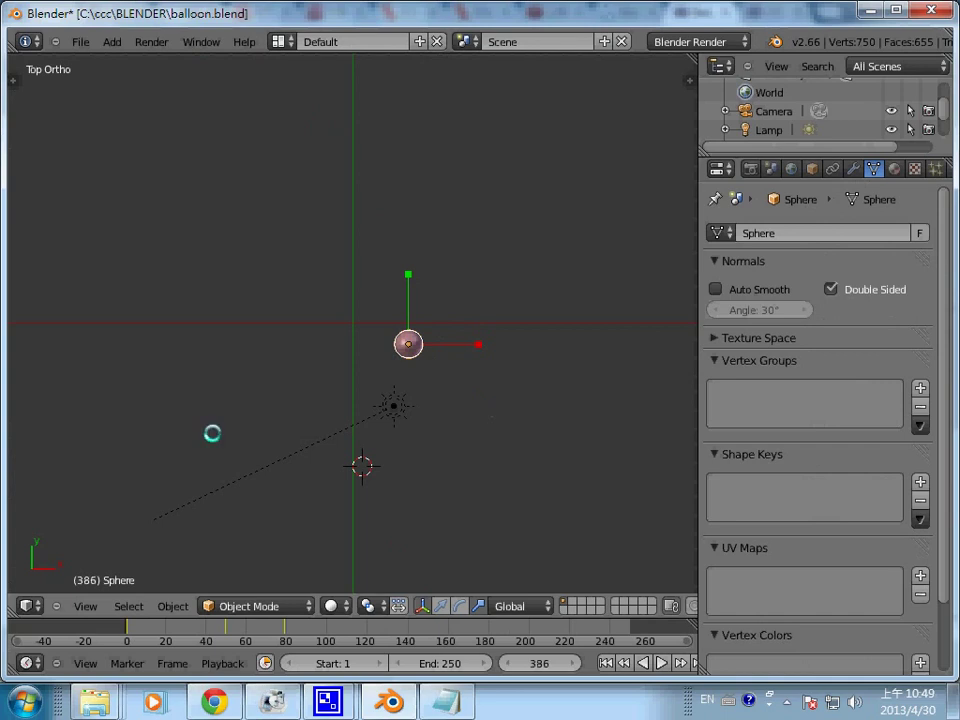
- From frame 58, play the balloon animation forwards and backwards, then leave the render result
{"action": "left_click_drag", "start_coordinate": [239, 625], "coordinate": [241, 625]}
{"action": "key", "text": "alt+a"}
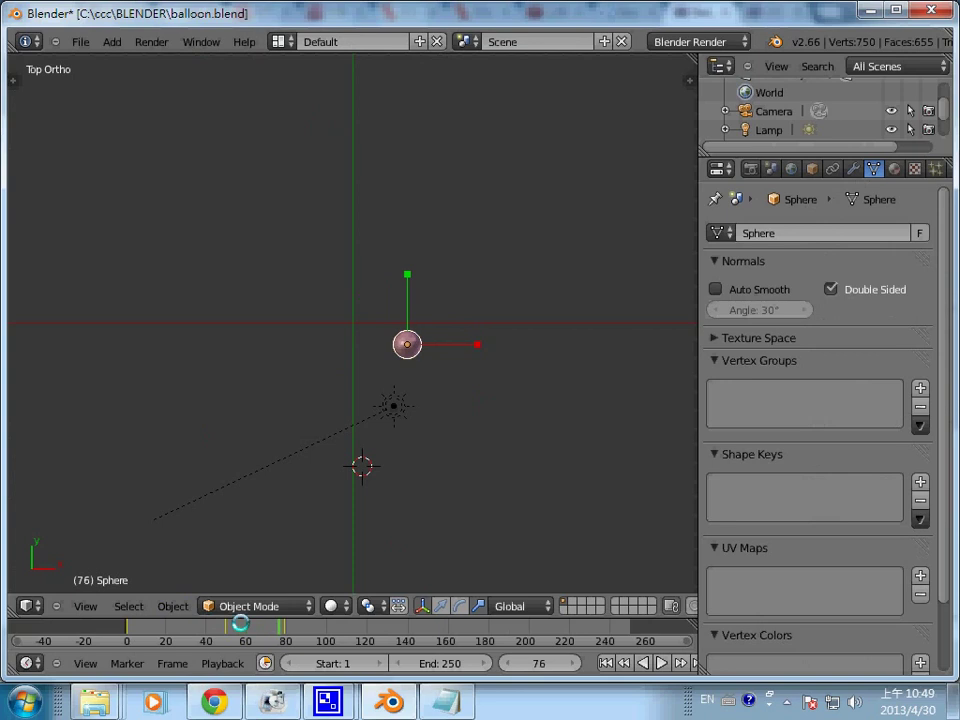
{"action": "key", "text": "Escape"}
{"action": "key", "text": "shift+alt+a"}
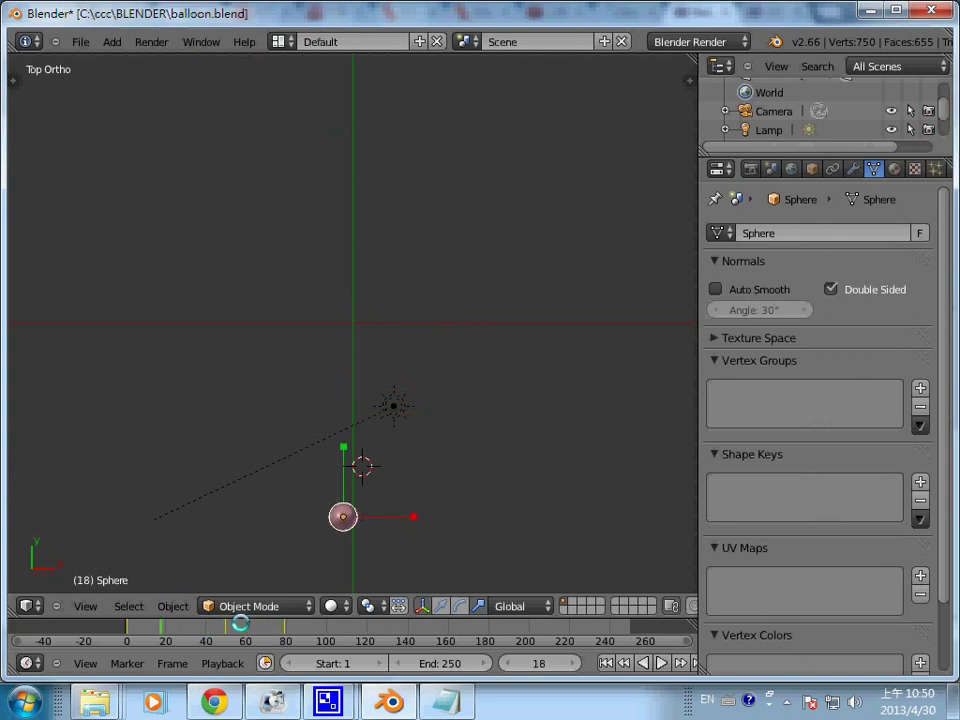
{"action": "key", "text": "alt+a"}
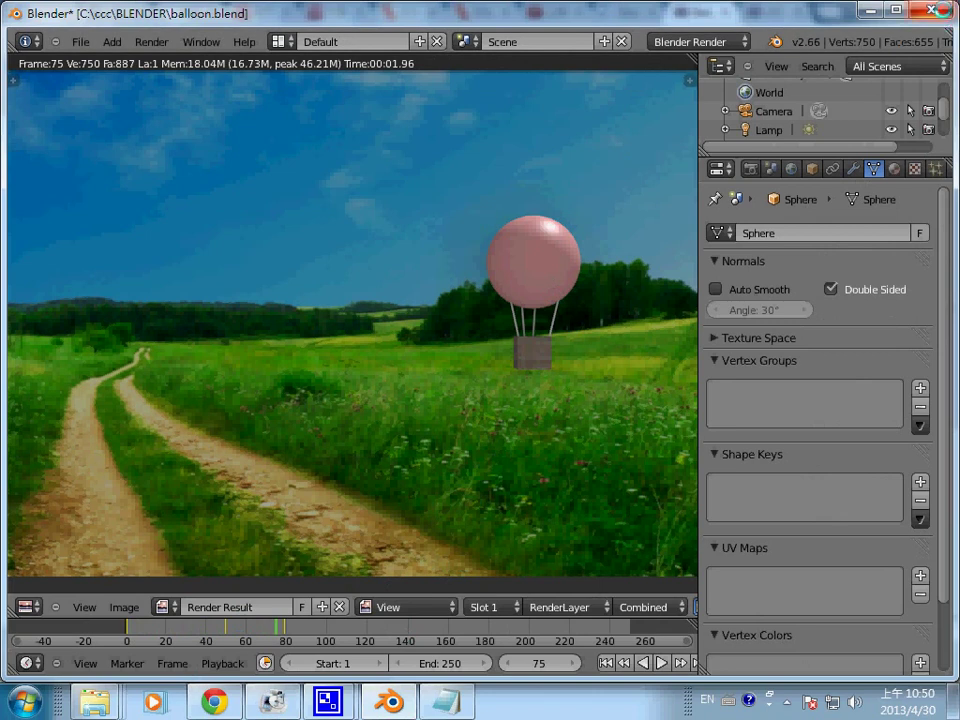
{"action": "key", "text": "Escape"}
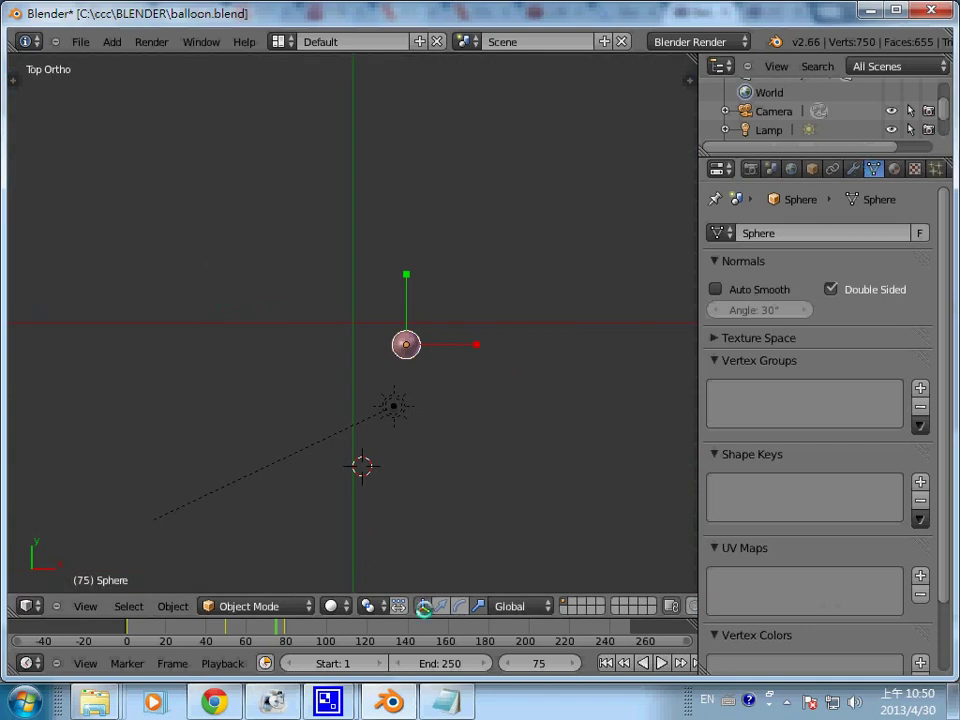
- Set the animation's End frame to 80
{"action": "left_click", "coordinate": [445, 664]}
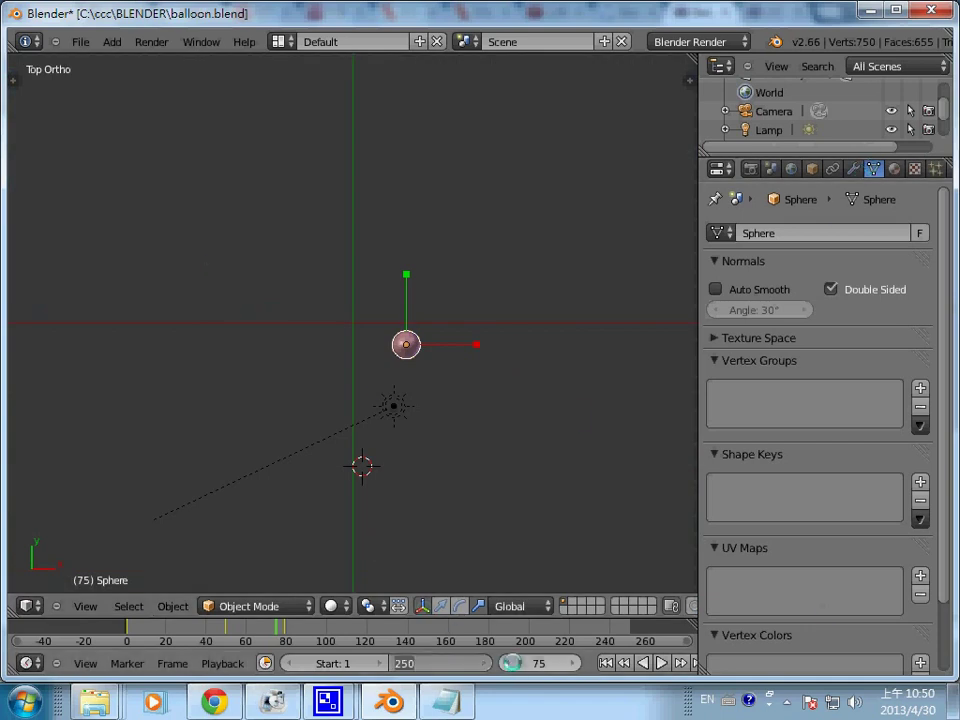
{"action": "type", "text": "80"}
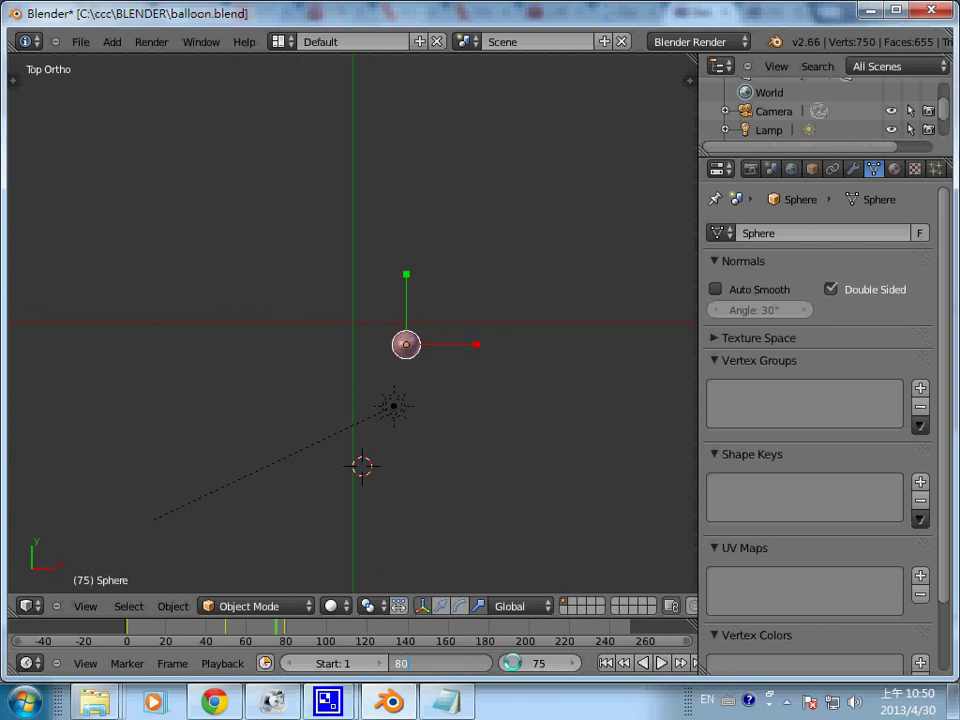
{"action": "key", "text": "Return"}
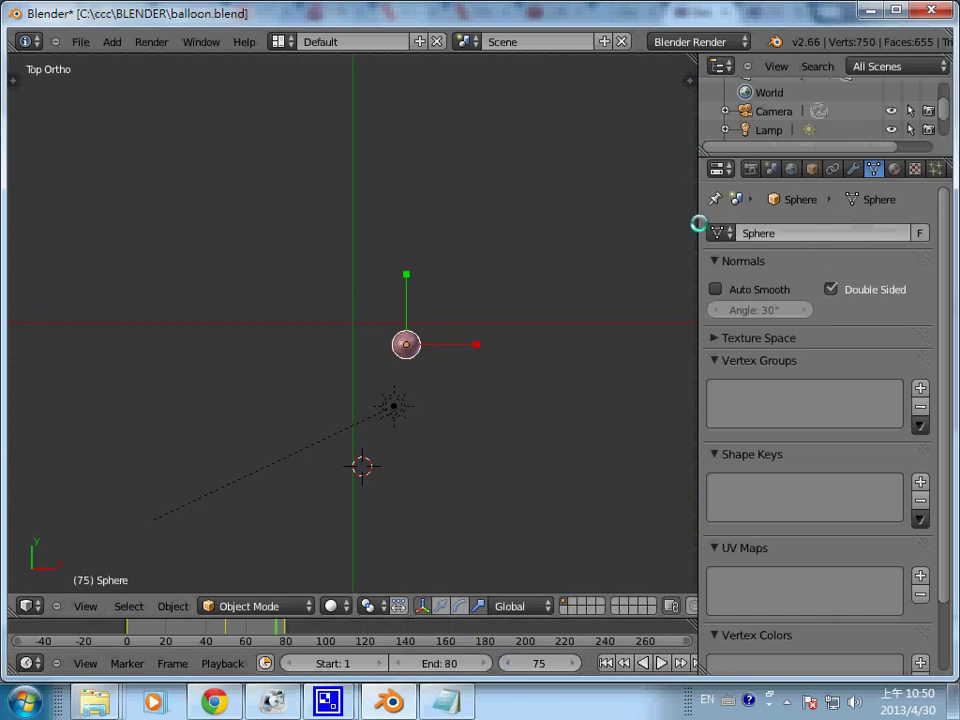
- Widen the Properties editor and open the Render tab's Output folder browser
{"action": "left_click_drag", "start_coordinate": [698, 222], "coordinate": [652, 214]}
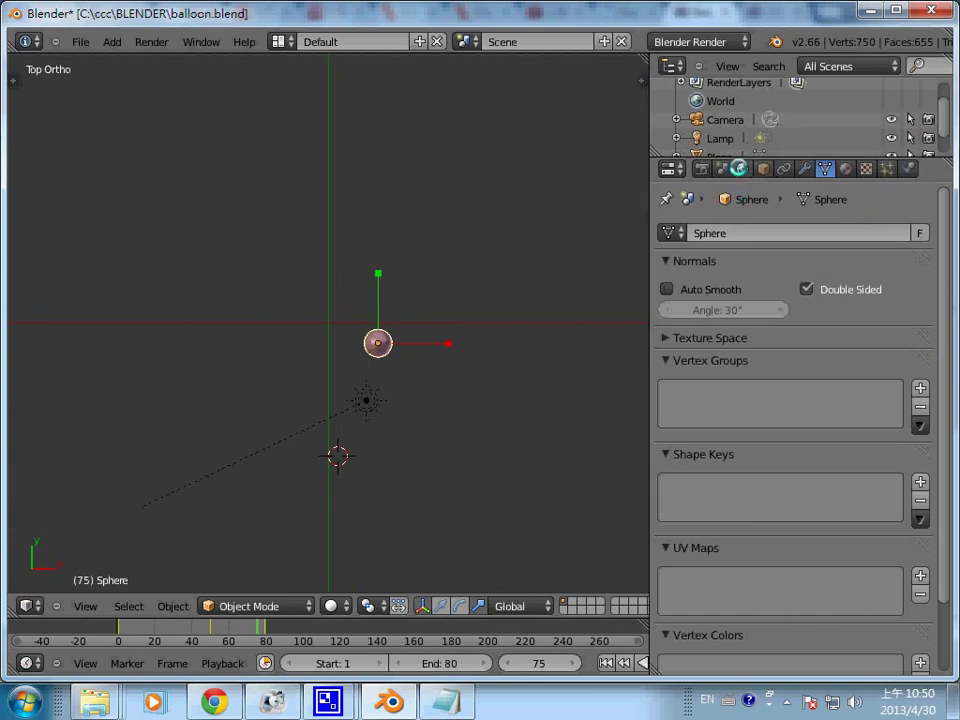
{"action": "left_click", "coordinate": [702, 168]}
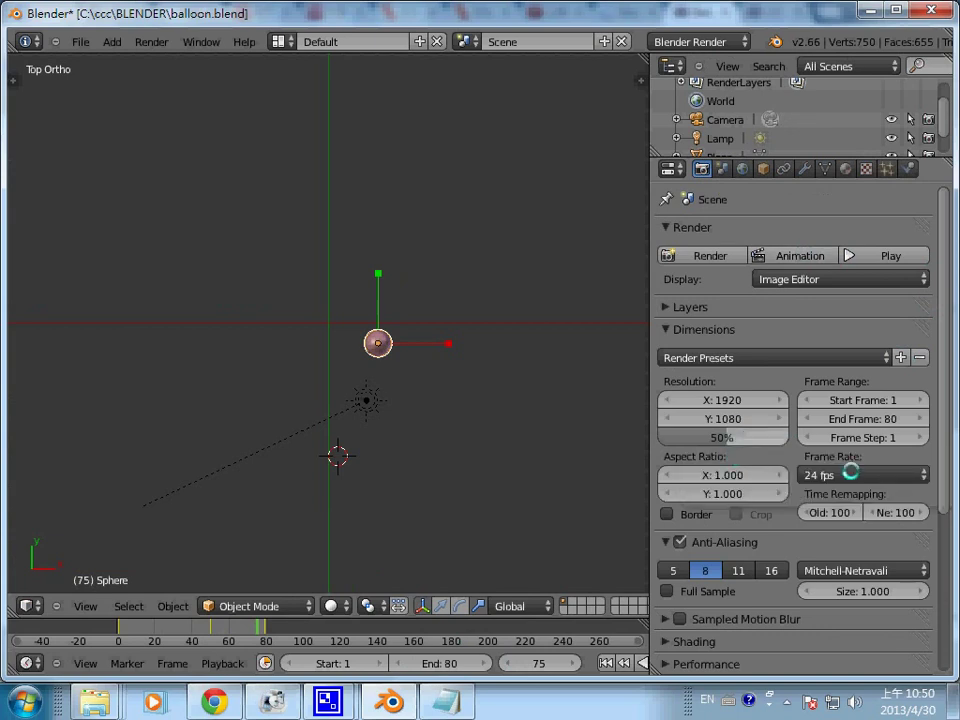
{"action": "left_click_drag", "start_coordinate": [945, 427], "coordinate": [947, 490]}
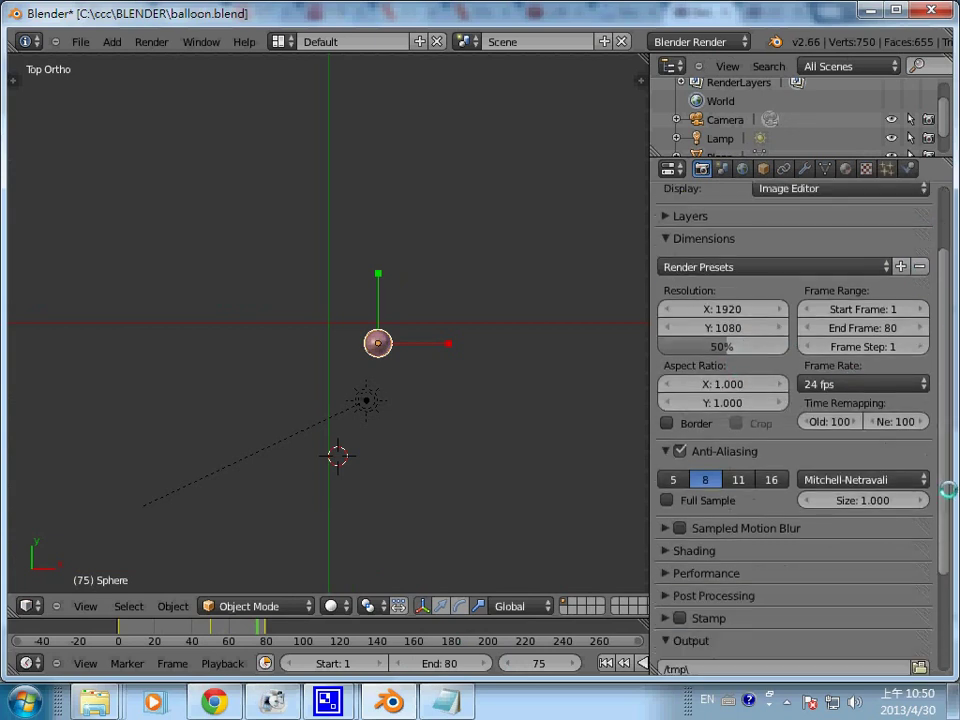
{"action": "scroll", "coordinate": [947, 490], "scroll_direction": "down", "scroll_amount": 2}
{"action": "scroll", "coordinate": [935, 505], "scroll_direction": "down", "scroll_amount": 2}
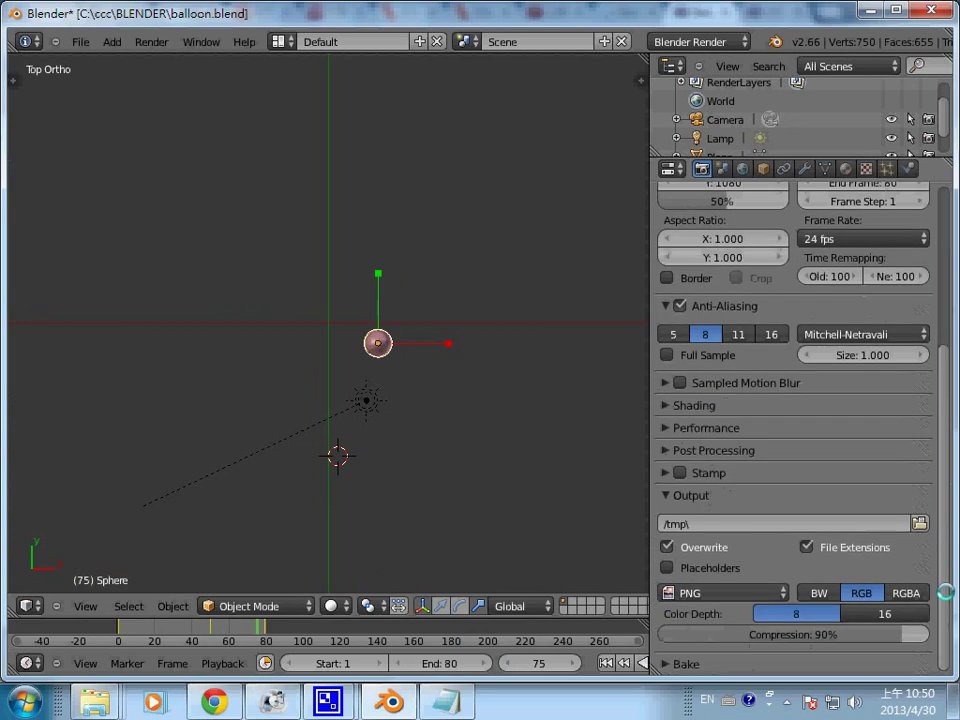
{"action": "left_click", "coordinate": [922, 524]}
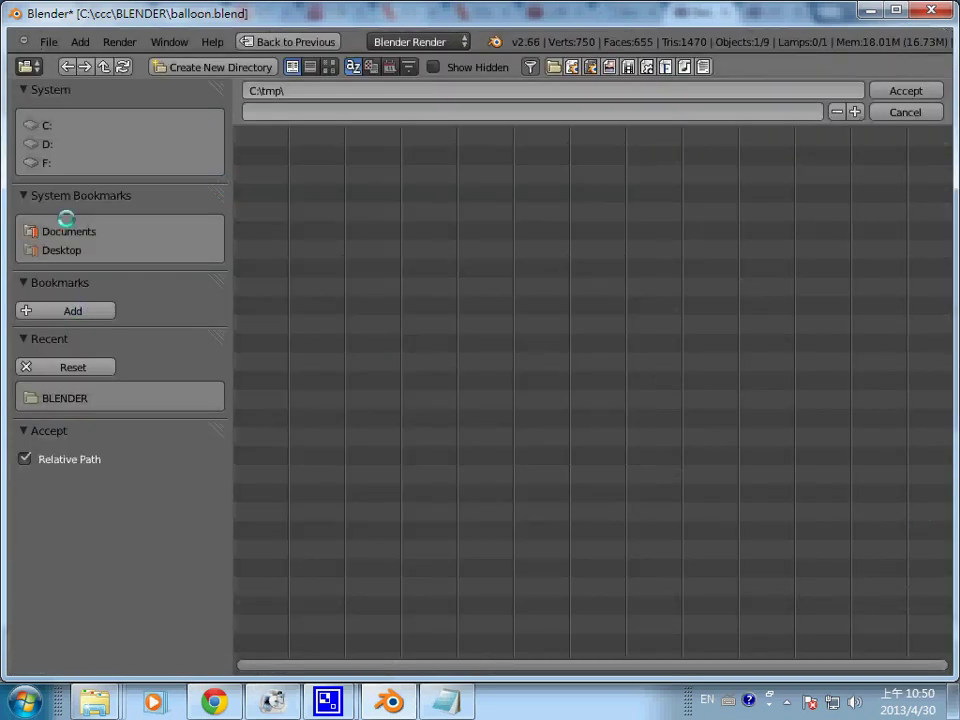
- Browse C: > ccc > BLENDER, checking the video folder, and settle on BLENDER as output
{"action": "left_click", "coordinate": [48, 124]}
{"action": "left_click", "coordinate": [272, 175]}
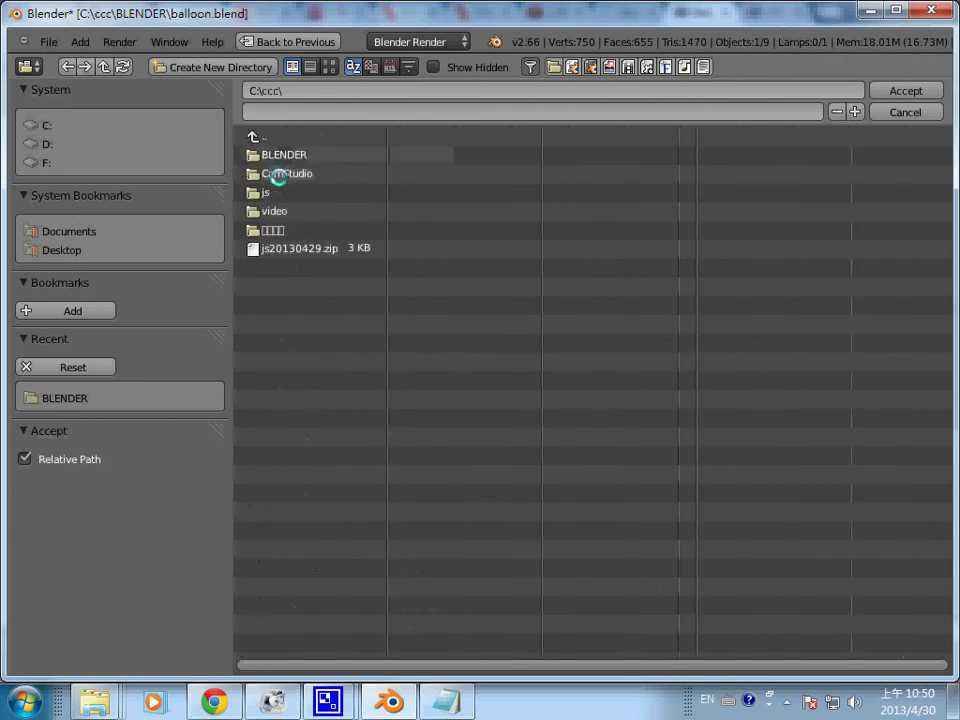
{"action": "left_click", "coordinate": [284, 154]}
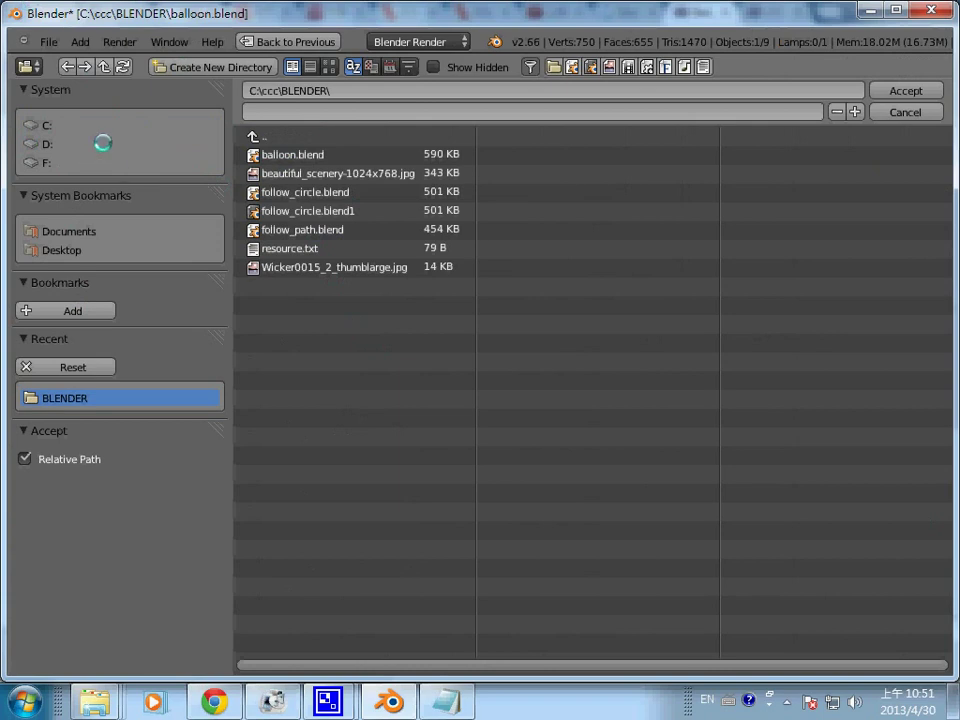
{"action": "left_click", "coordinate": [103, 67]}
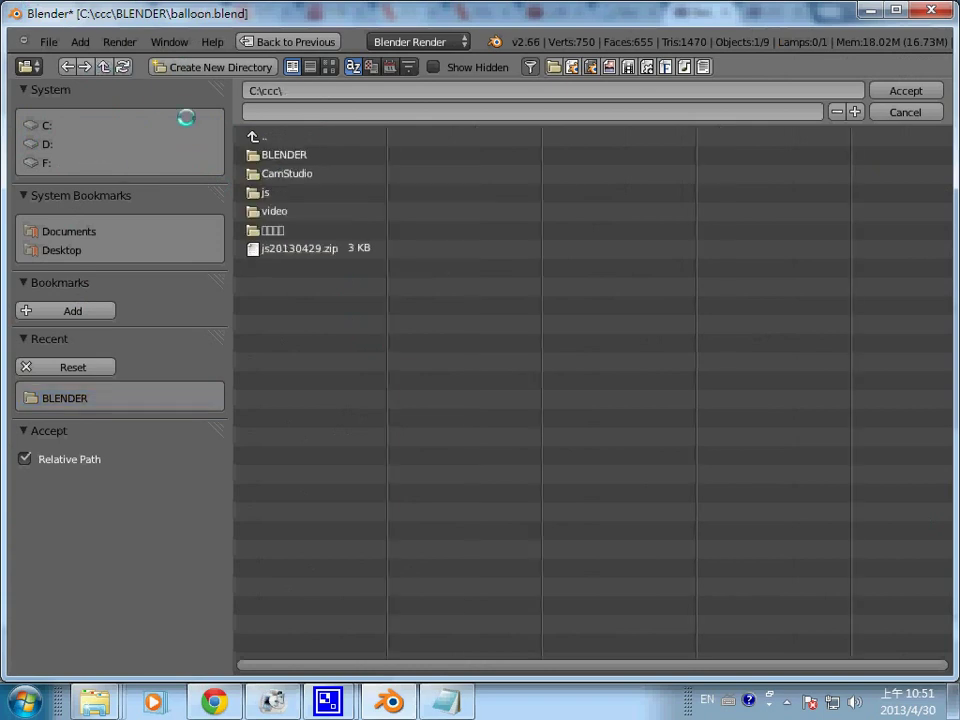
{"action": "left_click", "coordinate": [270, 209]}
{"action": "left_click", "coordinate": [324, 116]}
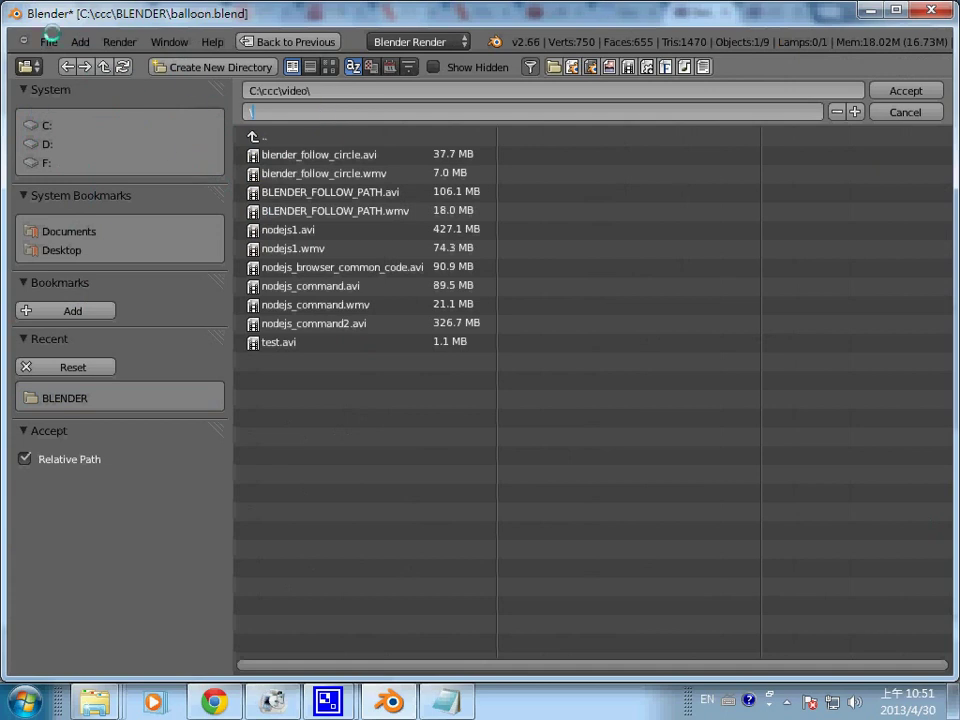
{"action": "left_click", "coordinate": [103, 66]}
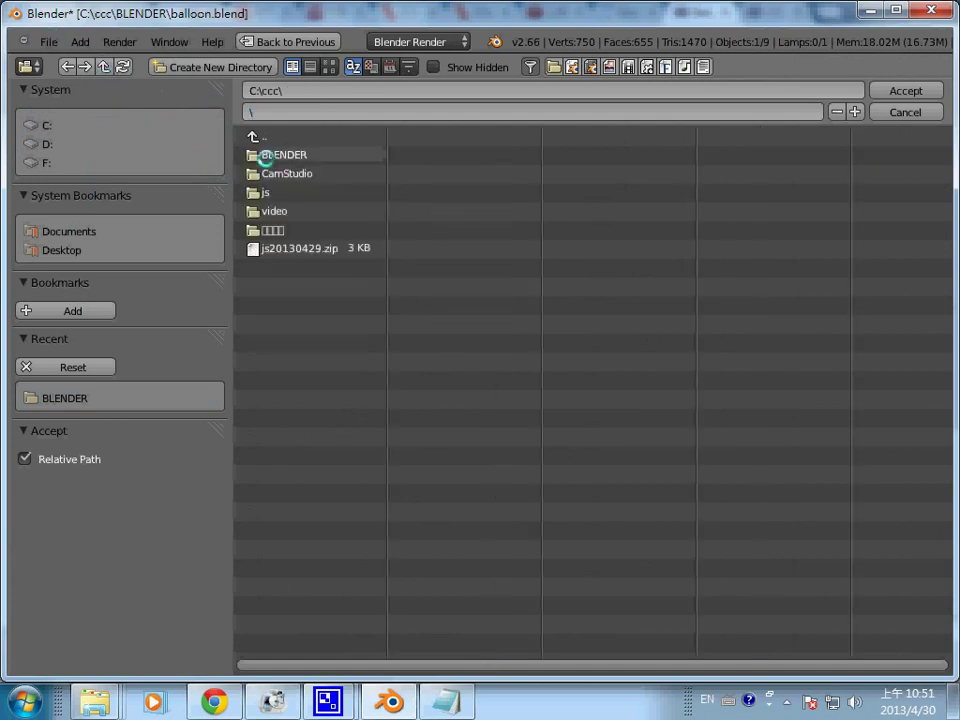
{"action": "left_click", "coordinate": [264, 154]}
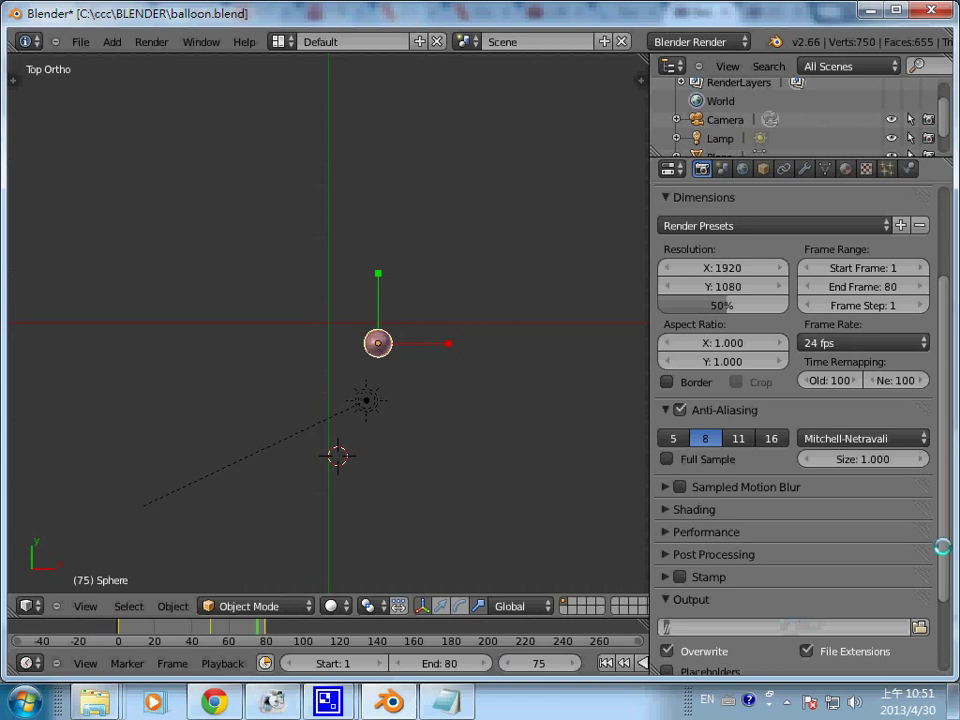
- Set the output File Format to AVI JPEG
{"action": "left_click_drag", "start_coordinate": [942, 547], "coordinate": [955, 447]}
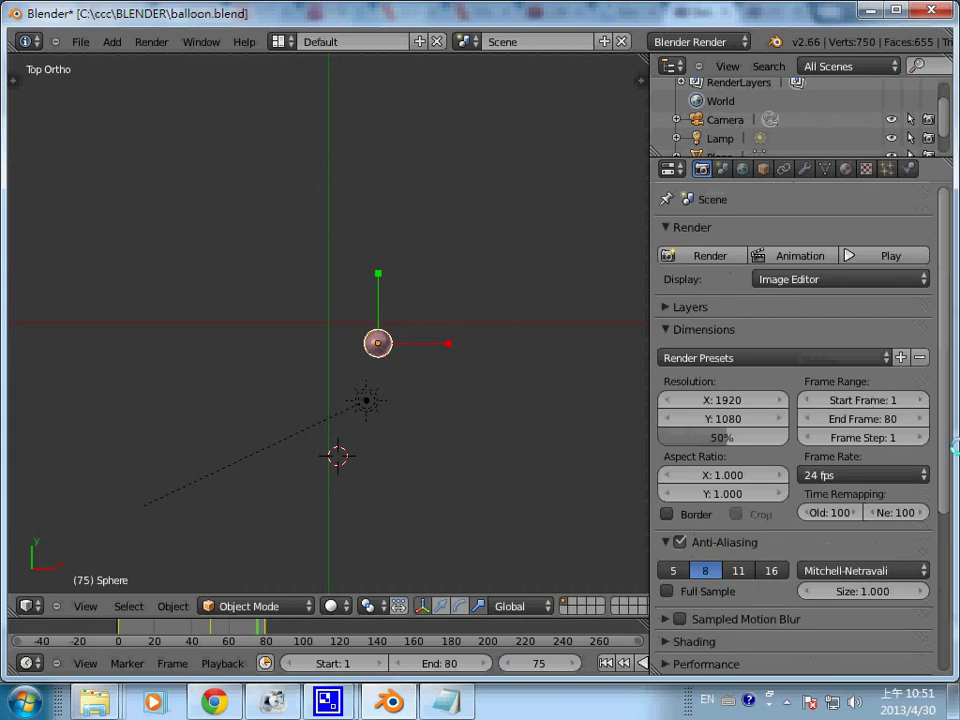
{"action": "scroll", "coordinate": [795, 450], "scroll_direction": "down", "scroll_amount": 5}
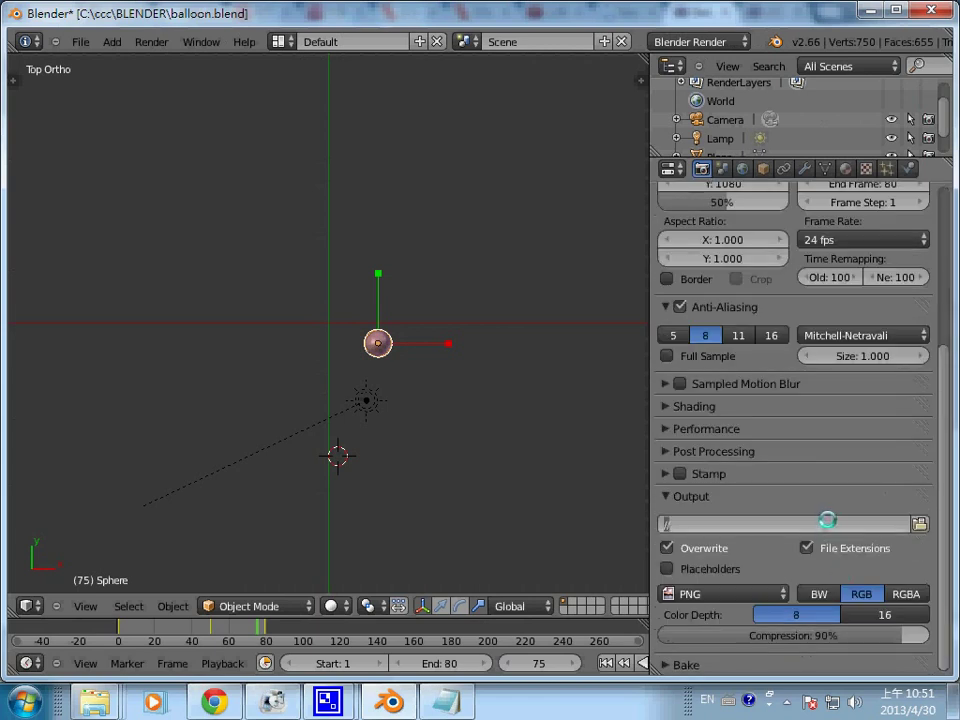
{"action": "left_click", "coordinate": [773, 593]}
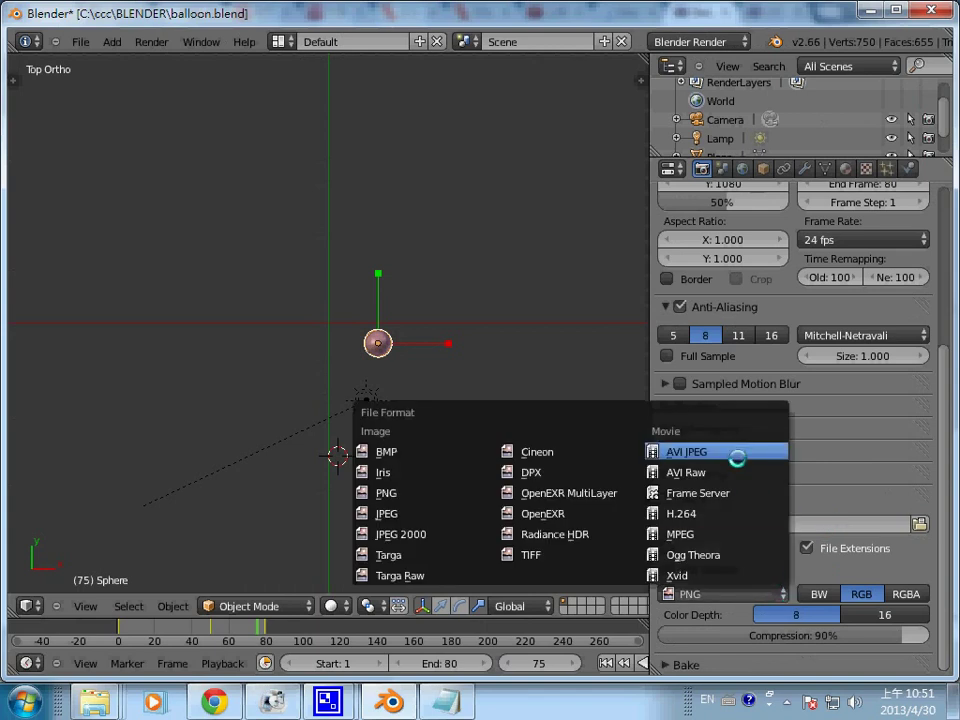
{"action": "left_click", "coordinate": [737, 454]}
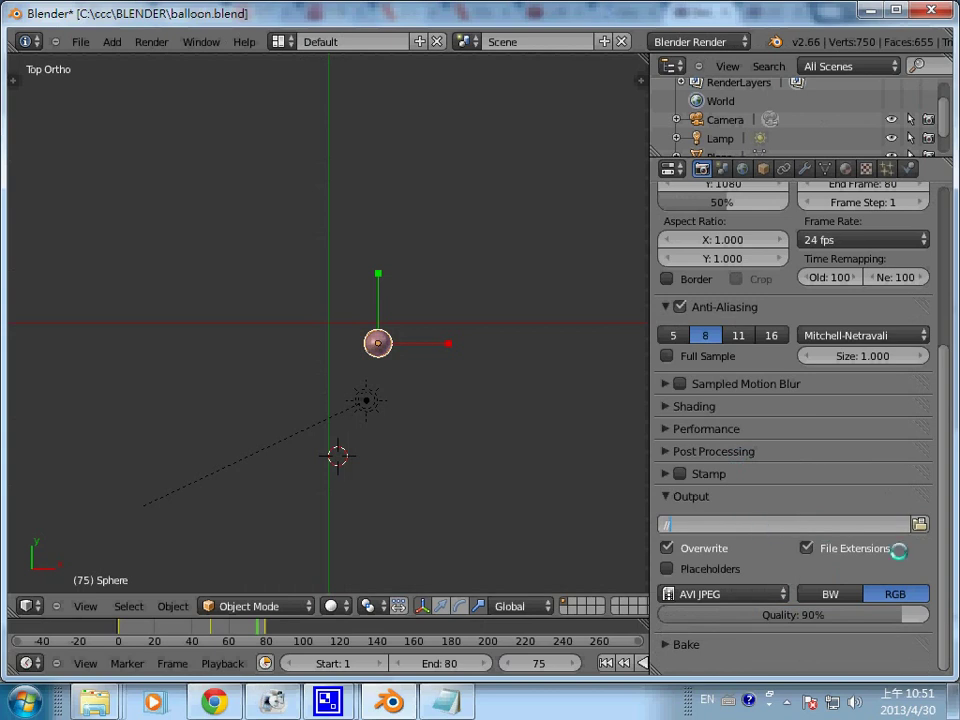
- Name the output file balloon_fly.avi in the BLENDER folder and accept it
{"action": "left_click", "coordinate": [920, 524]}
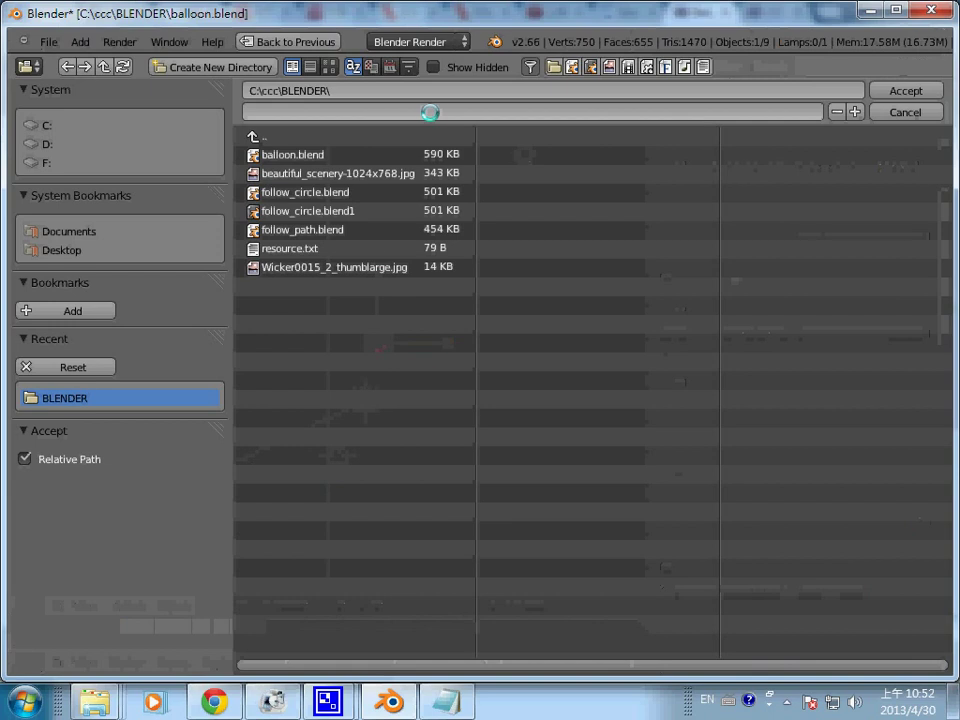
{"action": "type", "text": "balloon_fly.avi"}
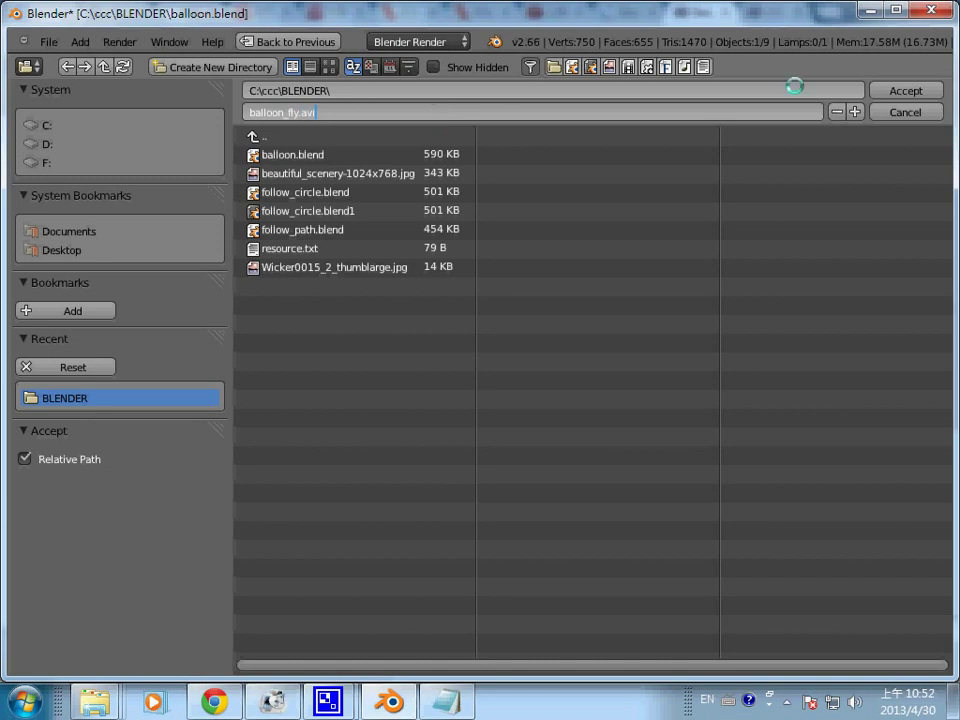
{"action": "left_click", "coordinate": [905, 91]}
{"action": "left_click", "coordinate": [905, 91]}
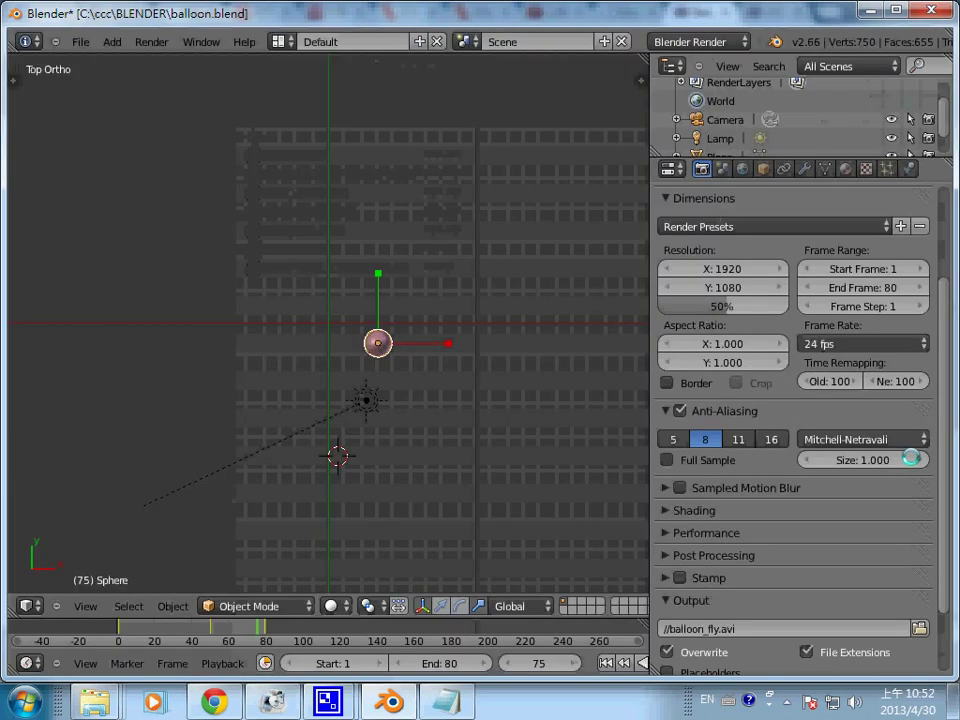
{"action": "left_click_drag", "start_coordinate": [939, 514], "coordinate": [940, 615]}
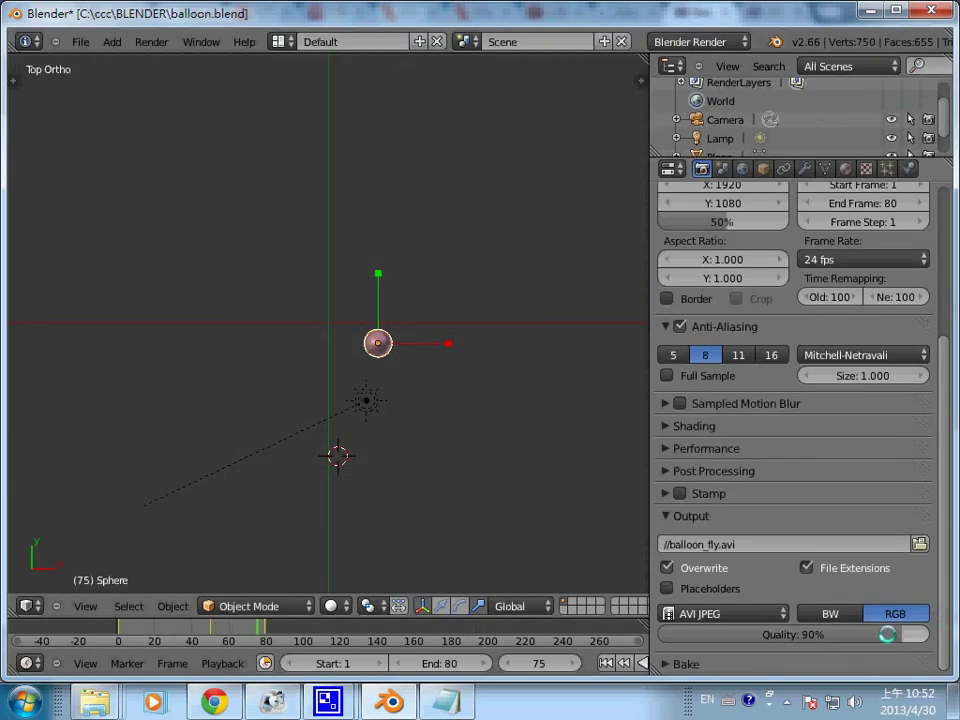
{"action": "scroll", "coordinate": [938, 599], "scroll_direction": "up", "scroll_amount": 5}
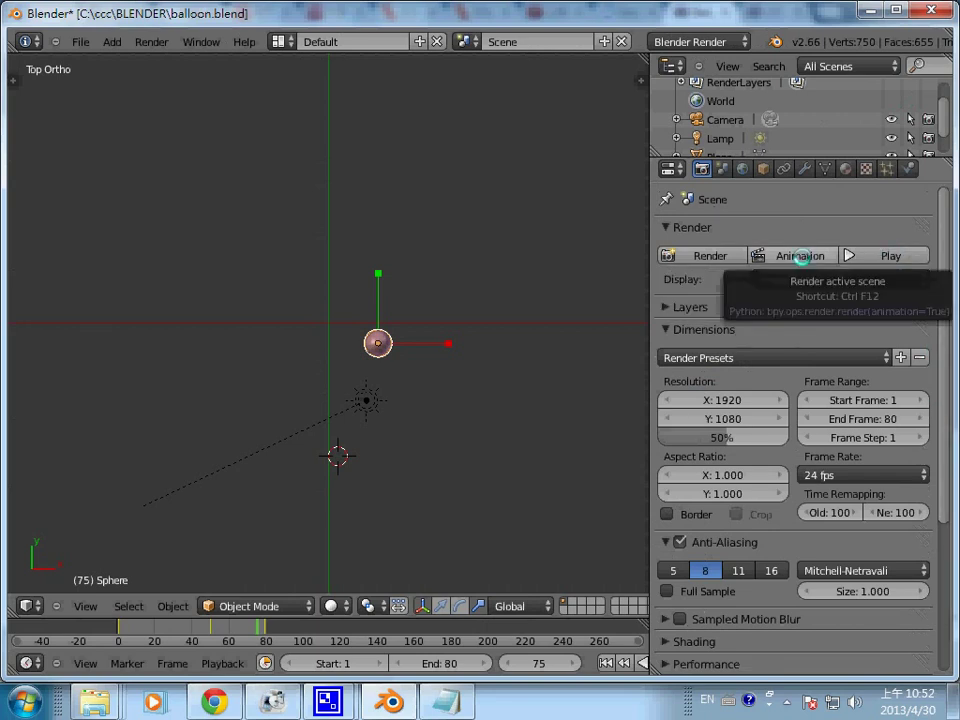
- Render the full 80-frame animation at 50% of 1920×1080
{"action": "left_click", "coordinate": [800, 256]}
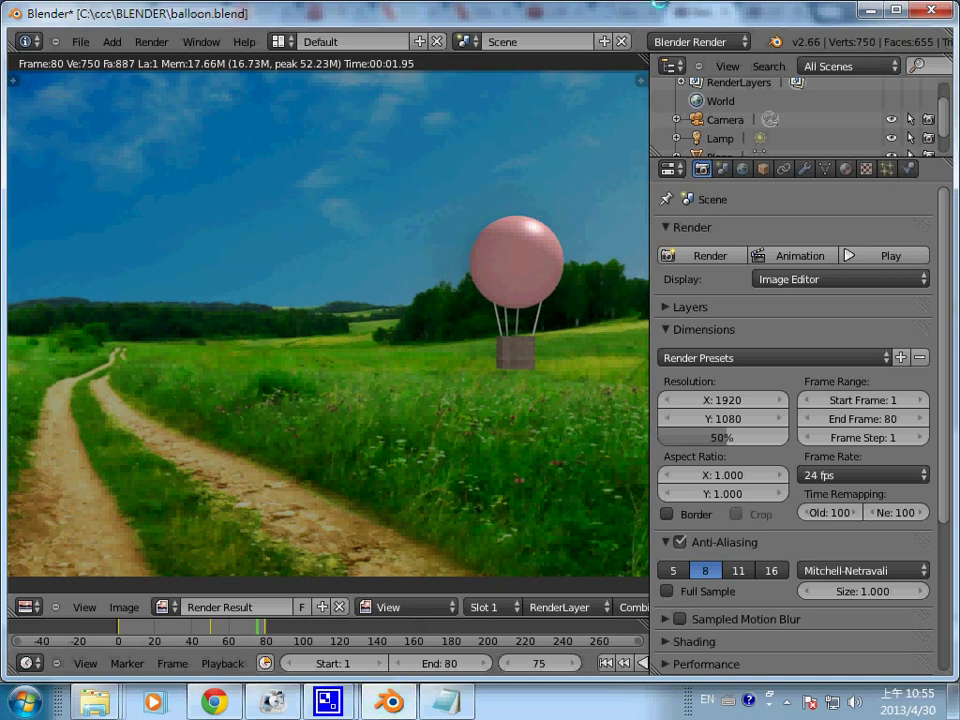
- Play back balloon_fly.avi, maximize the playback window, then restore it
{"action": "left_click", "coordinate": [907, 261]}
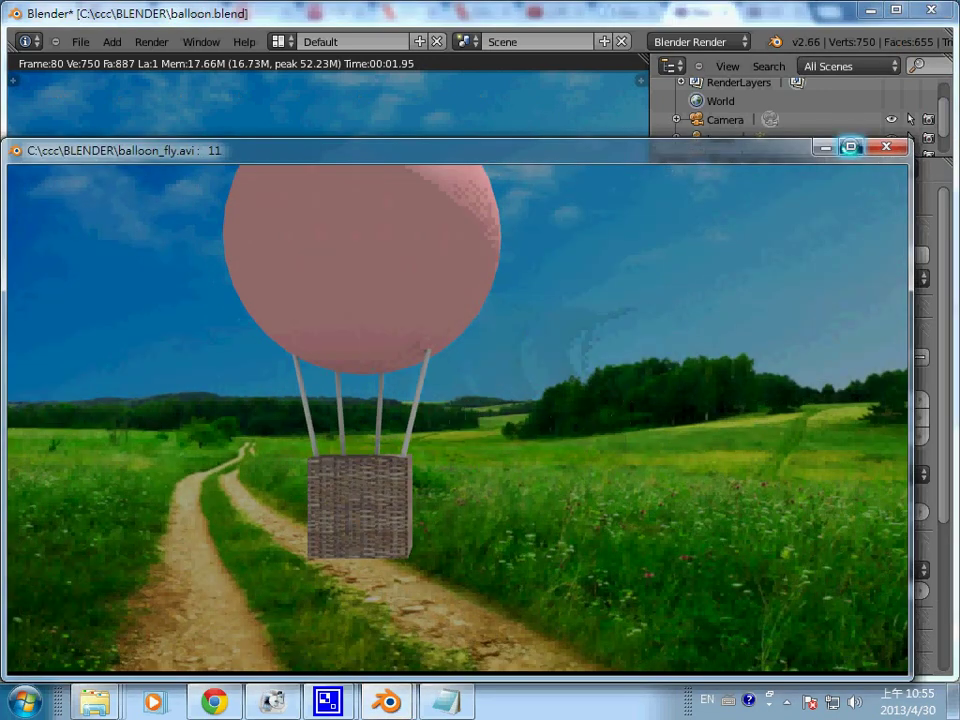
{"action": "left_click", "coordinate": [850, 147]}
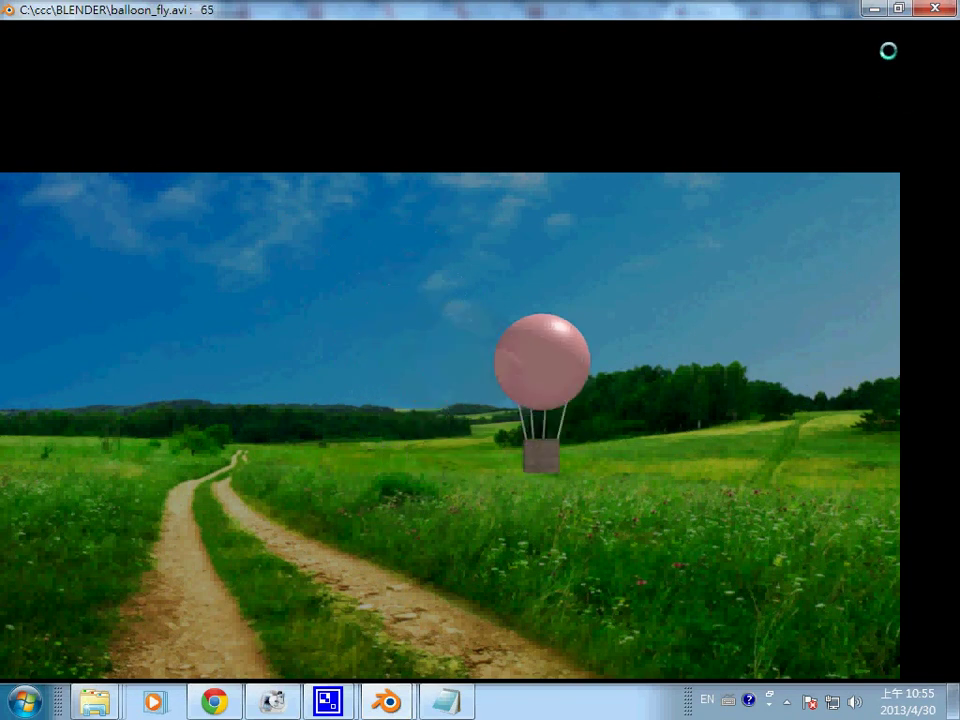
{"action": "left_click", "coordinate": [899, 7]}
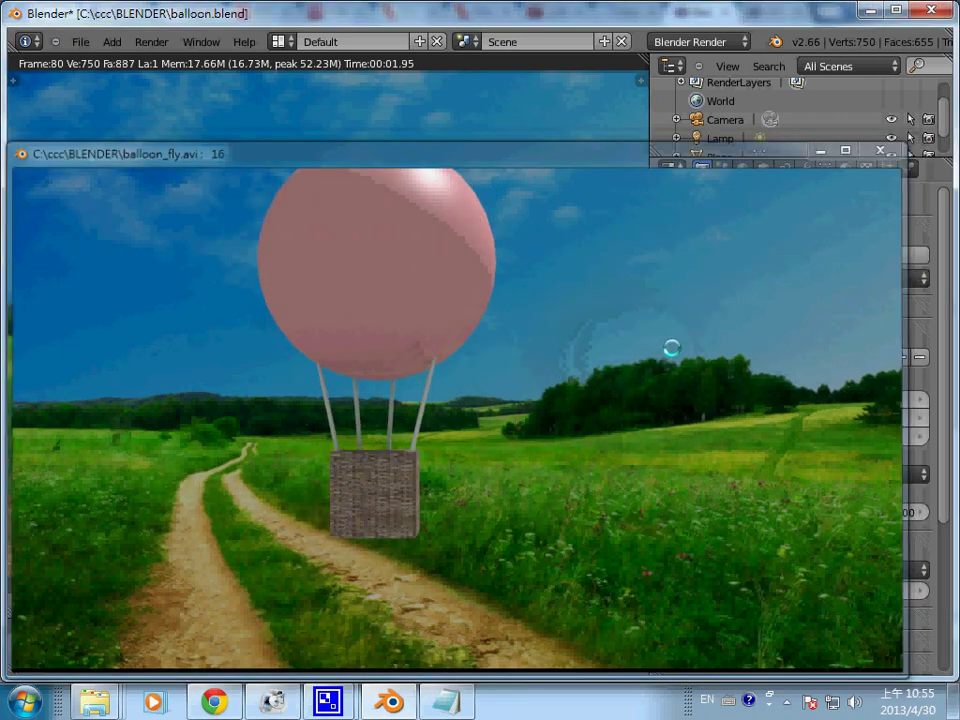
- Close the balloon_fly.avi playback window with Esc
{"action": "key", "text": "Escape"}
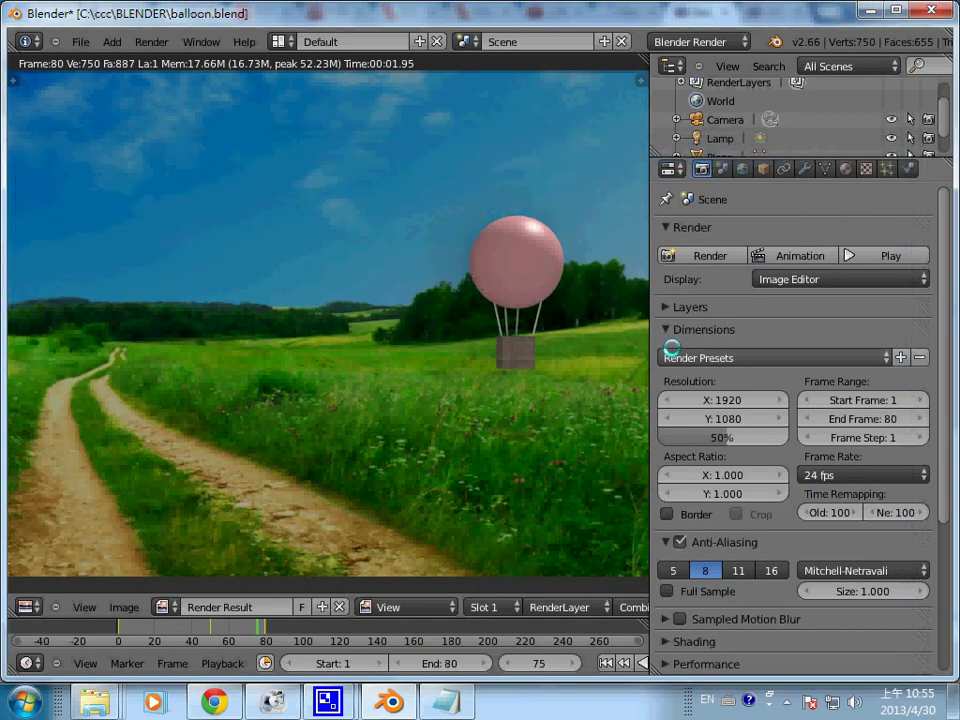